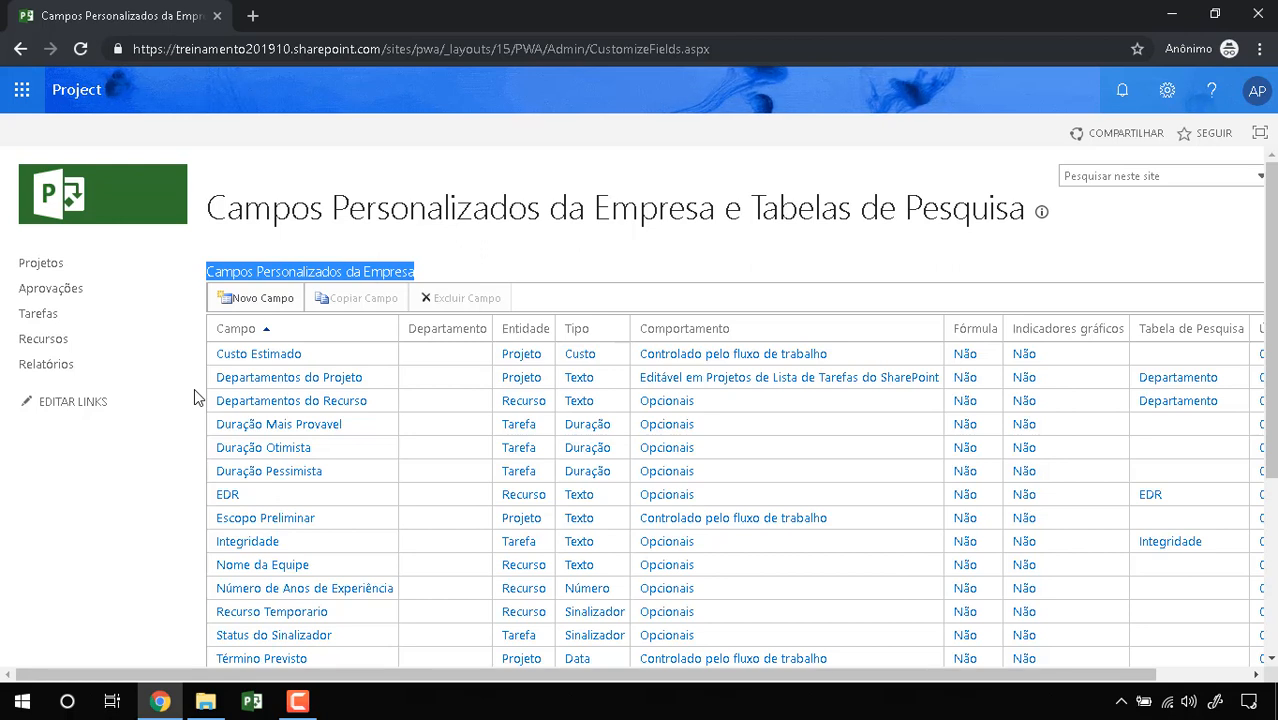
- Start a new lookup table for the enterprise custom fields
scroll(197, 395, down, 1)
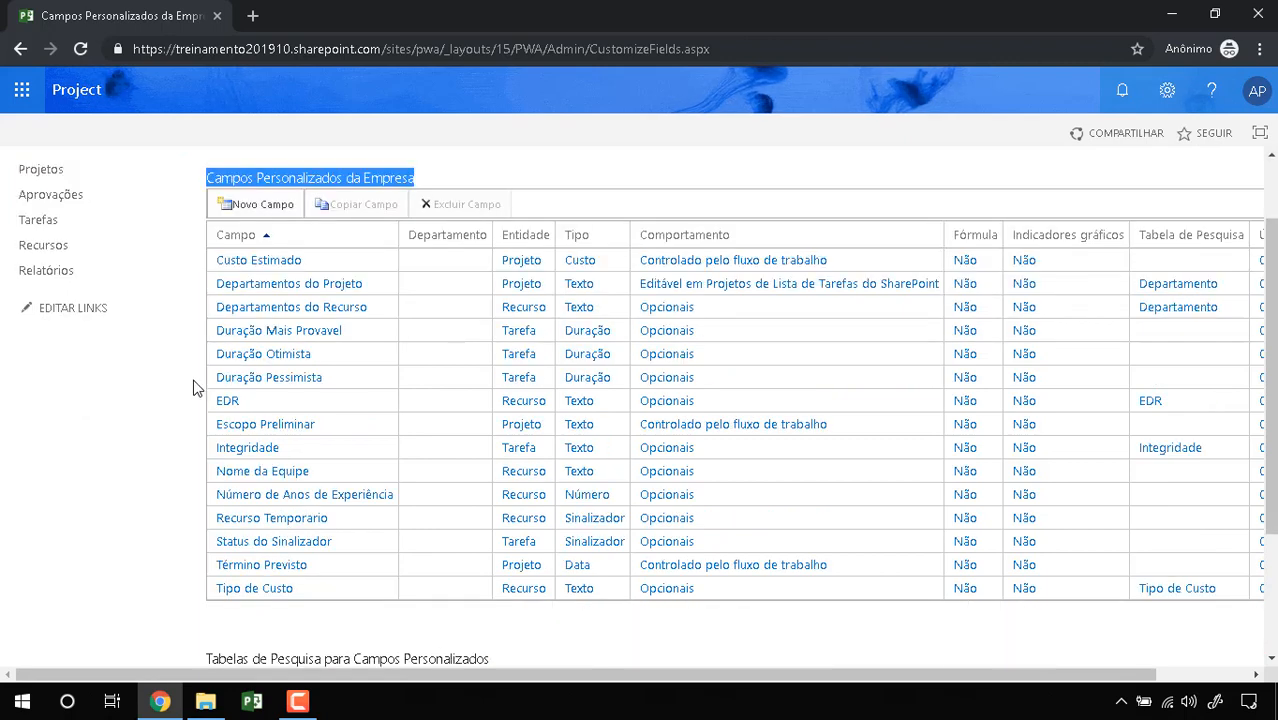
scroll(193, 388, down, 1)
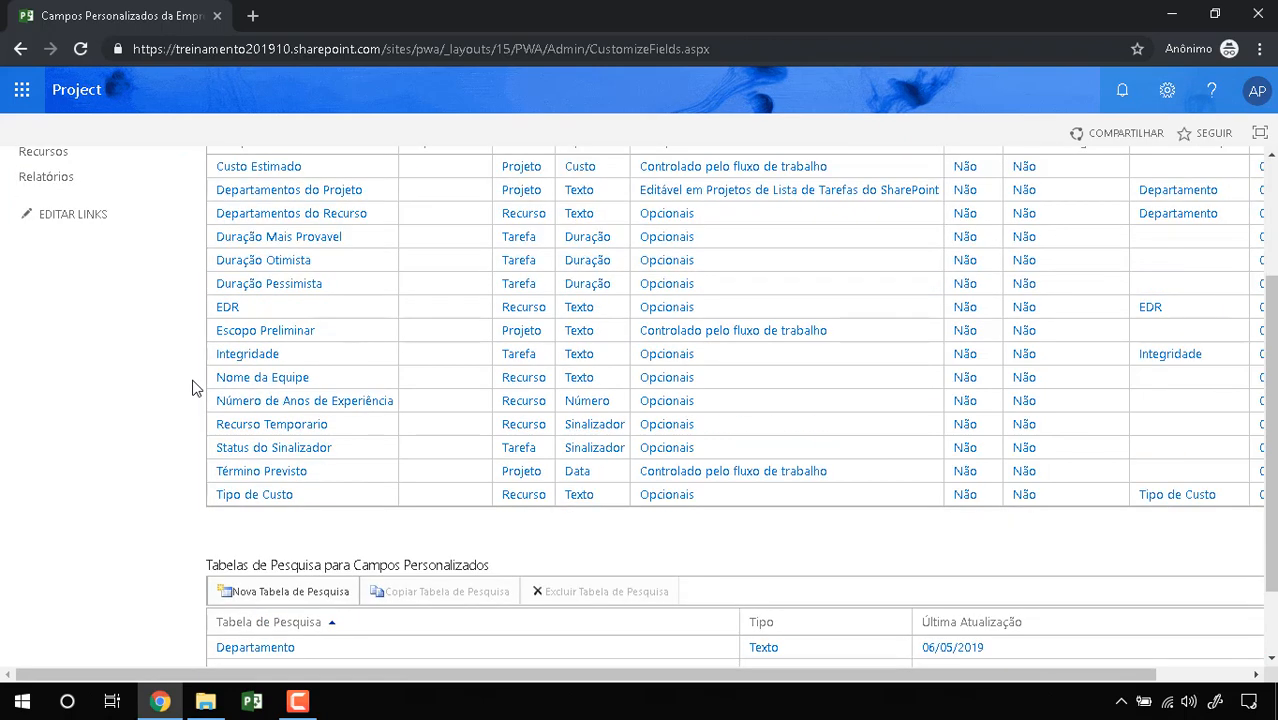
scroll(193, 388, down, 1)
mouse_move(202, 474)
mouse_down()
mouse_move(496, 468)
mouse_move(206, 468)
mouse_up()
click(255, 451)
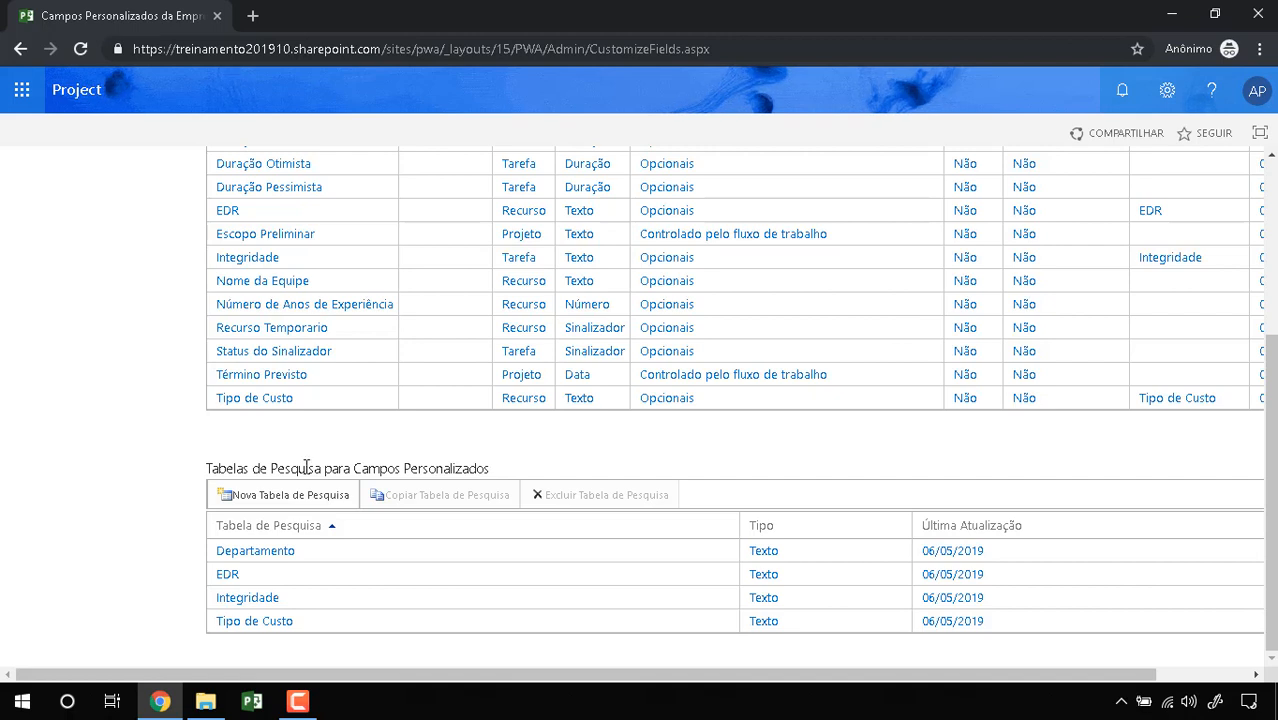
click(276, 508)
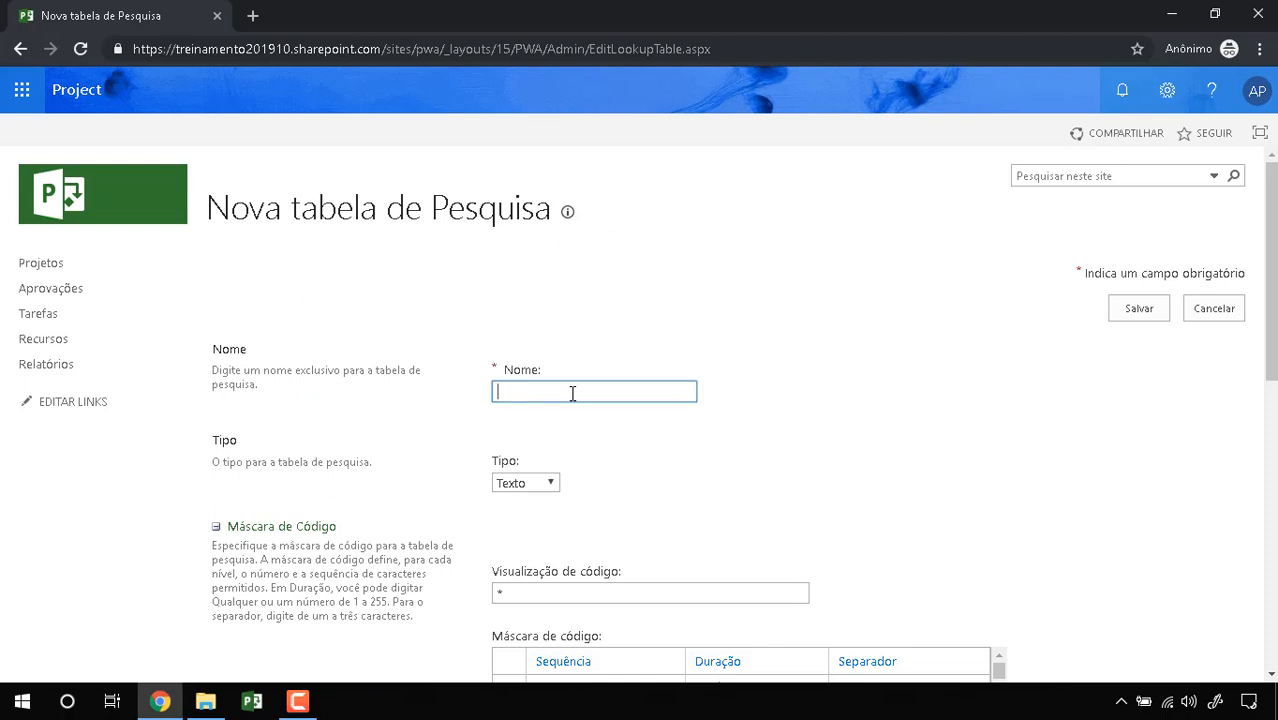
- Name the new lookup table Localidade and keep Texto as its type
scroll(580, 397, down, 1)
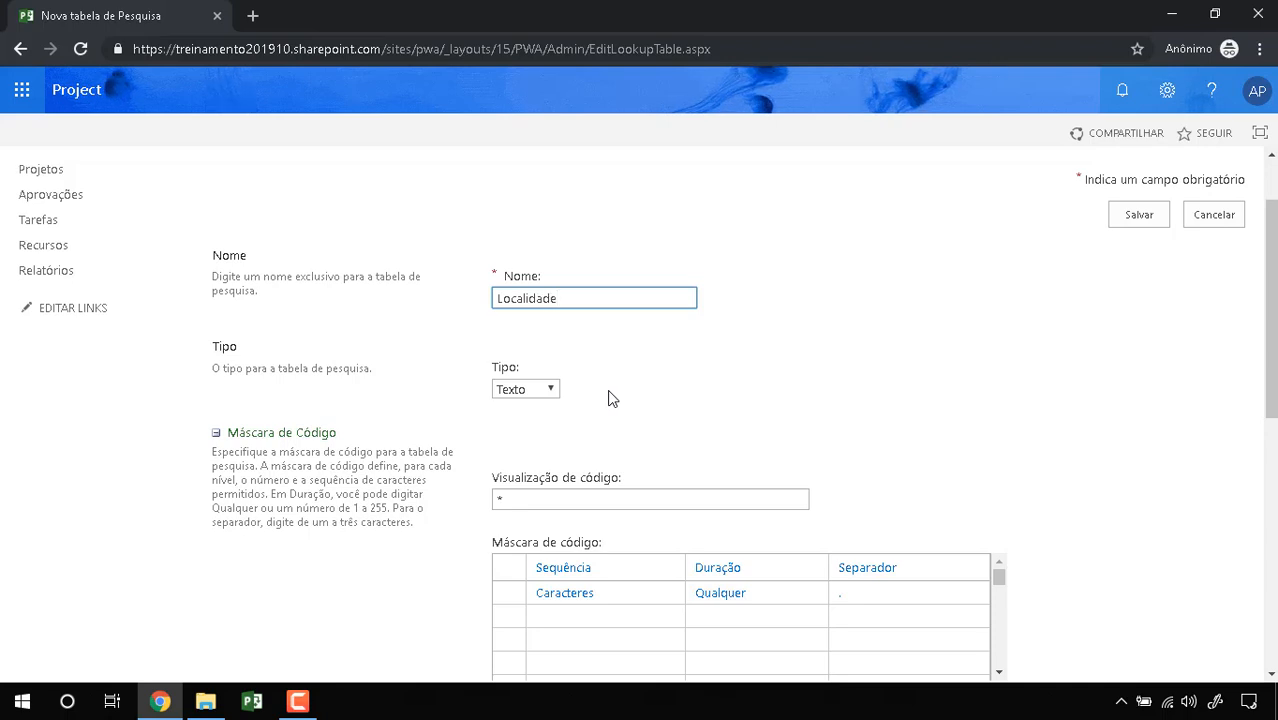
scroll(608, 398, down, 1)
click(529, 297)
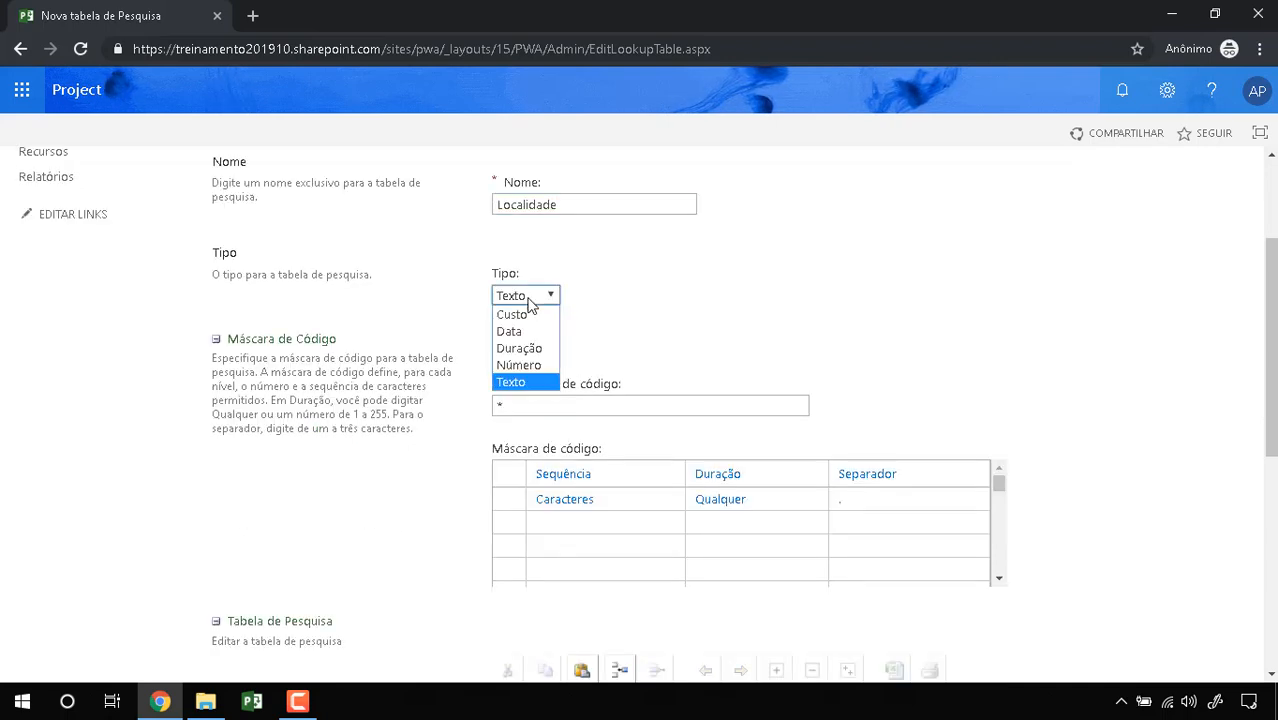
click(590, 340)
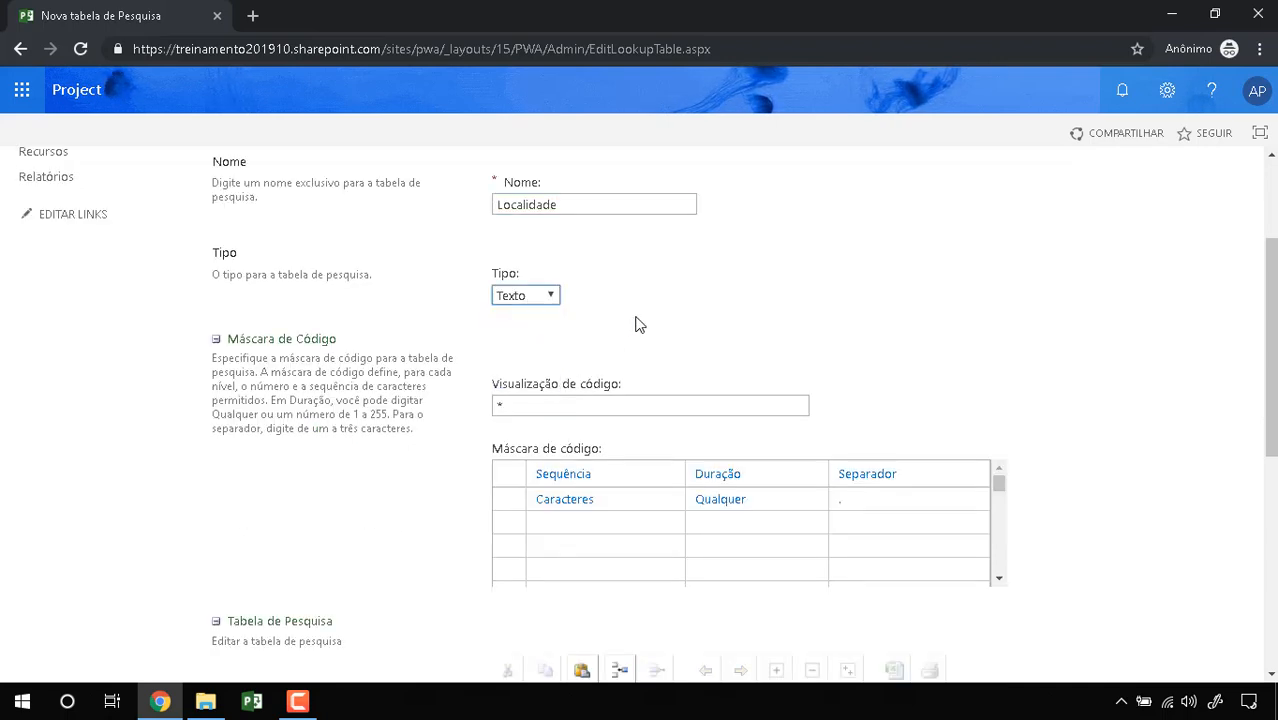
- Add a second level to the code mask with the Caracteres sequence and the Qualquer length
scroll(645, 289, down, 1)
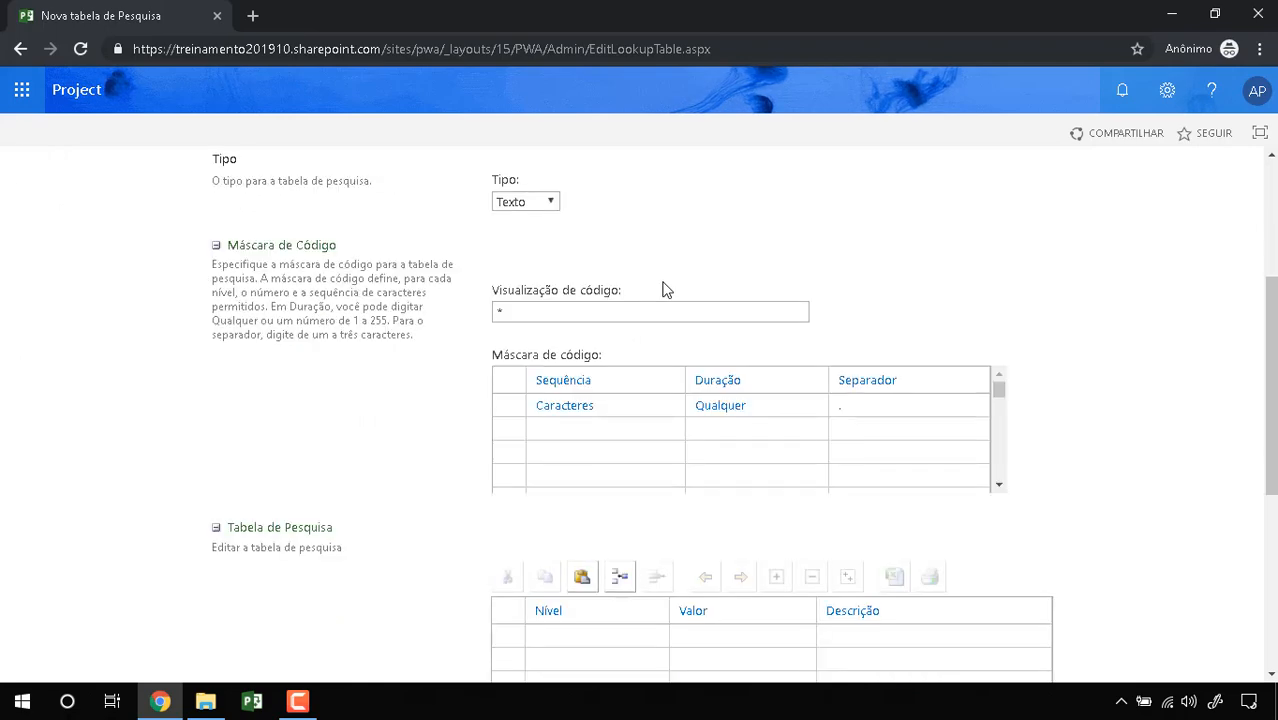
scroll(662, 289, up, 1)
scroll(665, 288, down, 2)
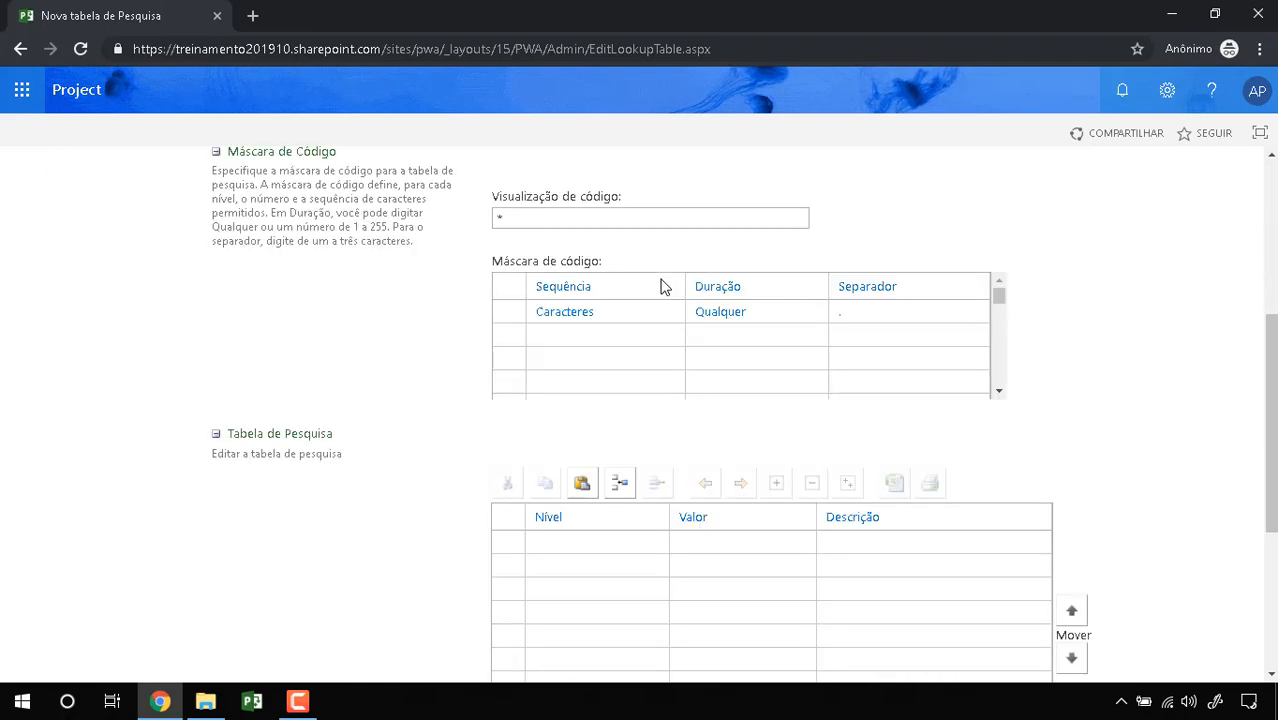
scroll(660, 287, up, 1)
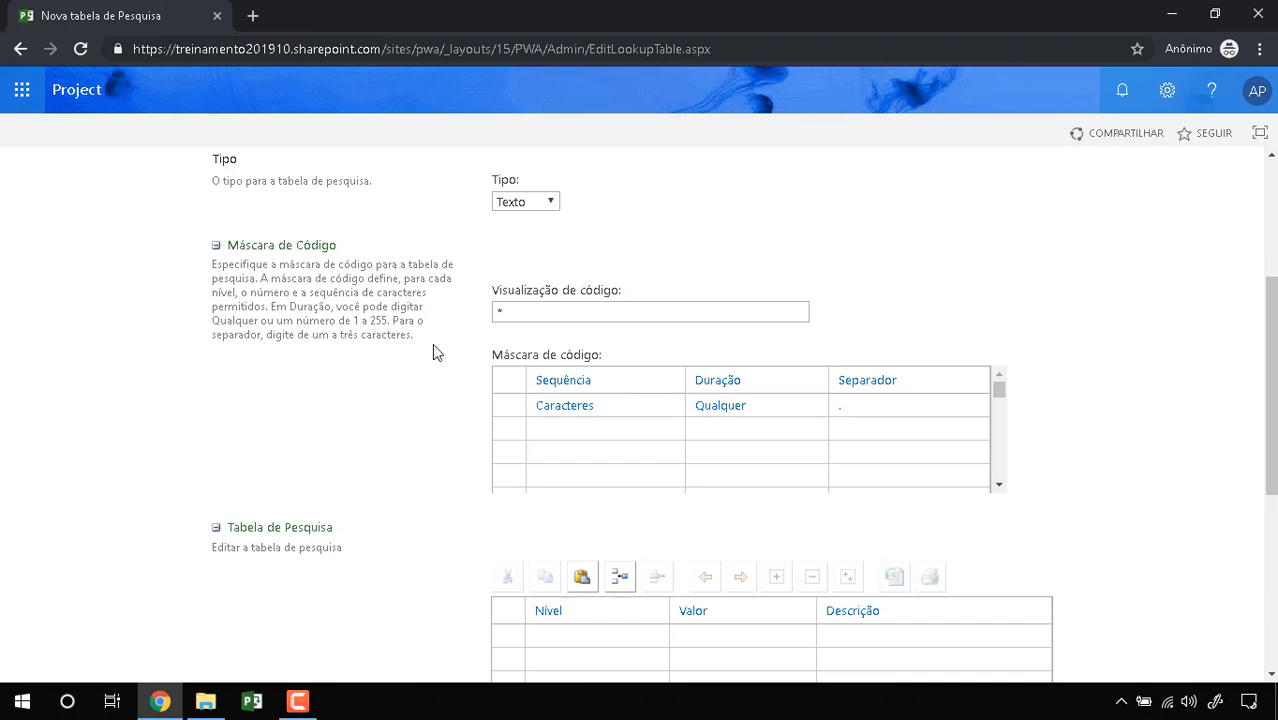
scroll(440, 389, down, 1)
click(627, 335)
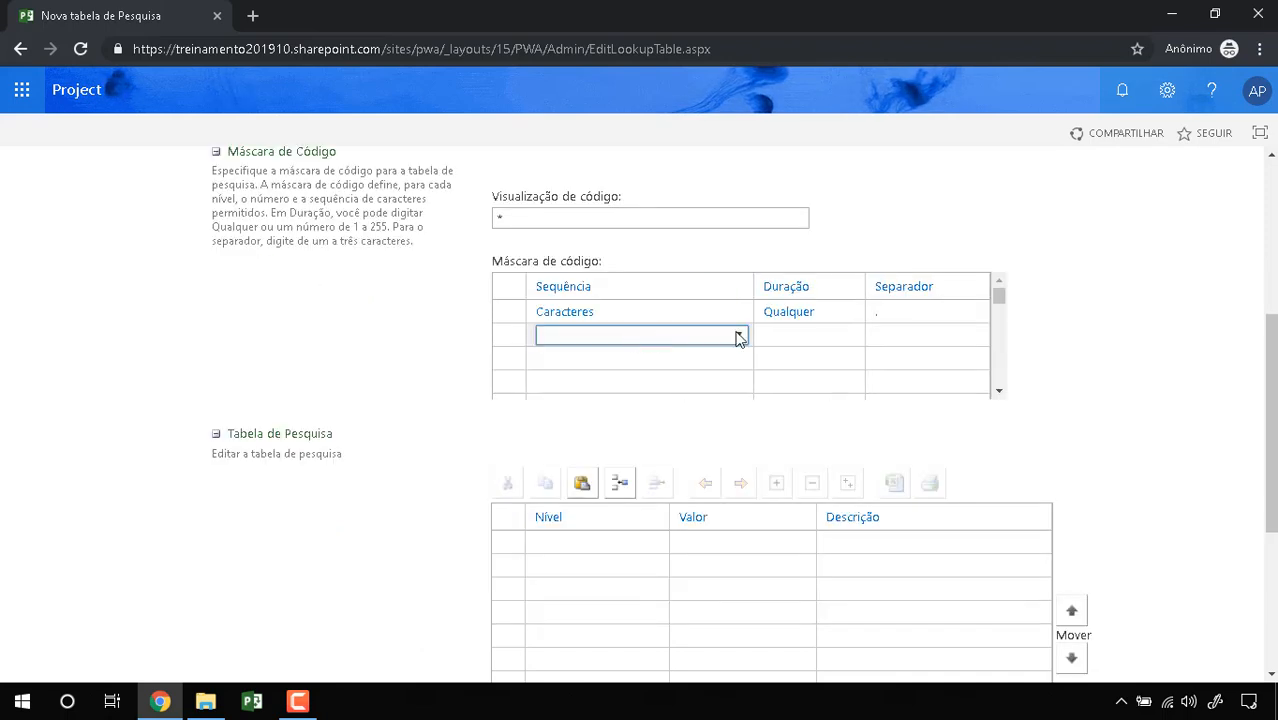
click(740, 337)
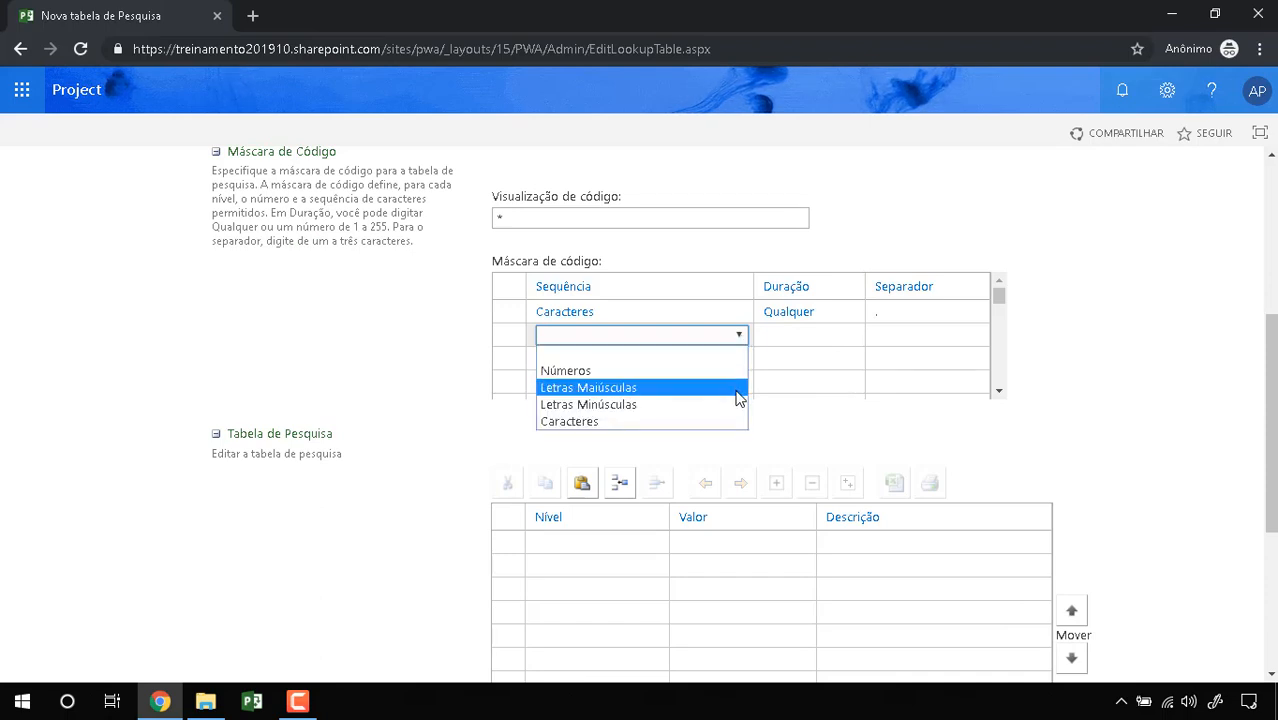
click(735, 421)
click(790, 337)
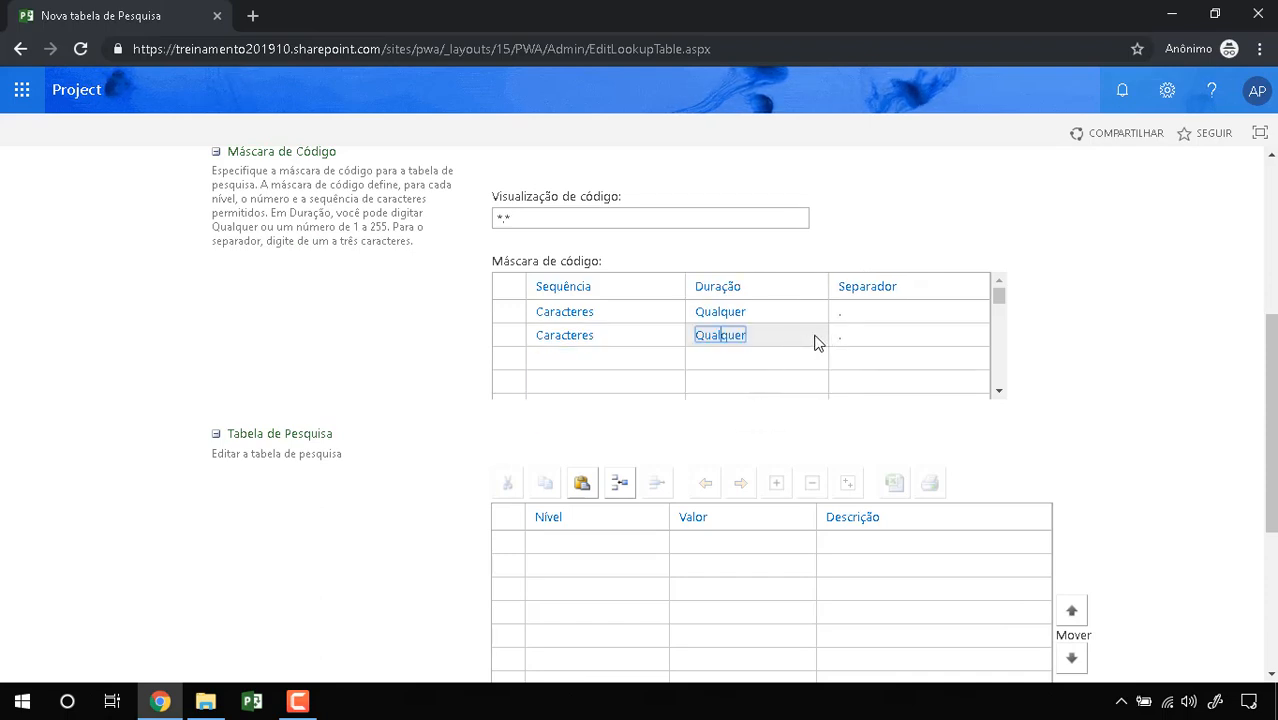
click(565, 415)
- Examine the code mask rows, the empty lookup table grid and its display order options
scroll(414, 431, down, 1)
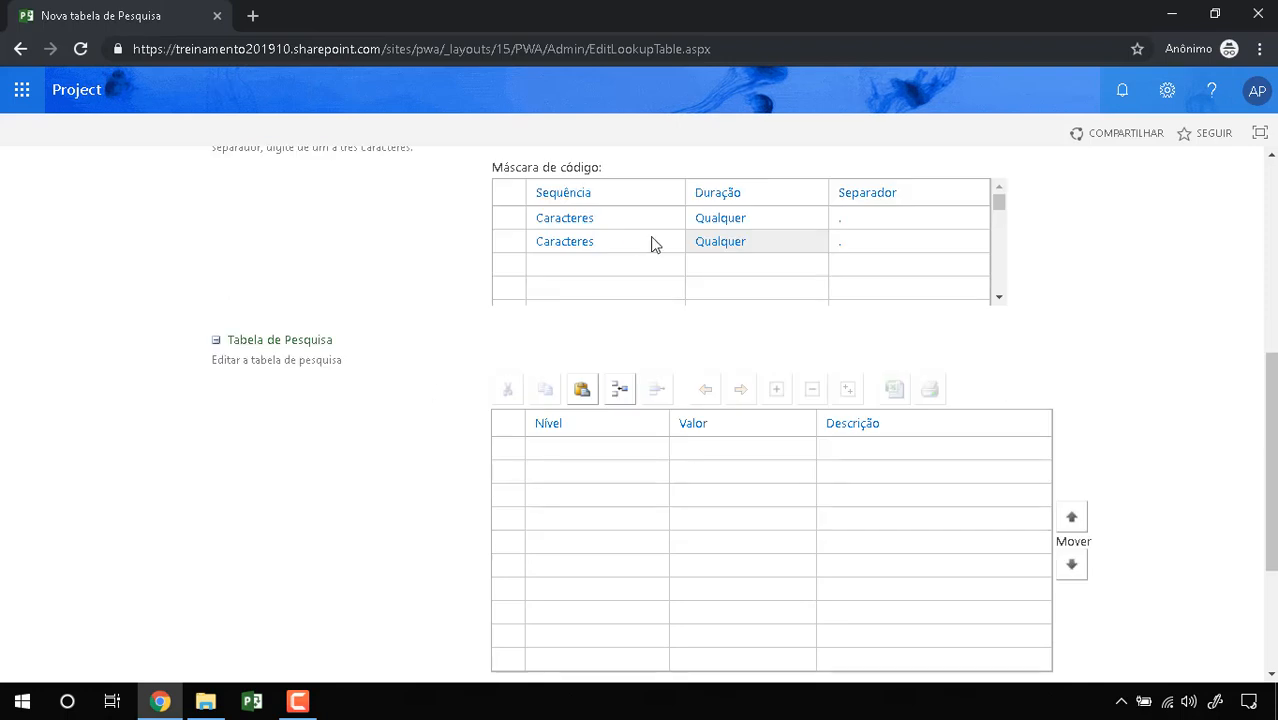
scroll(427, 328, up, 1)
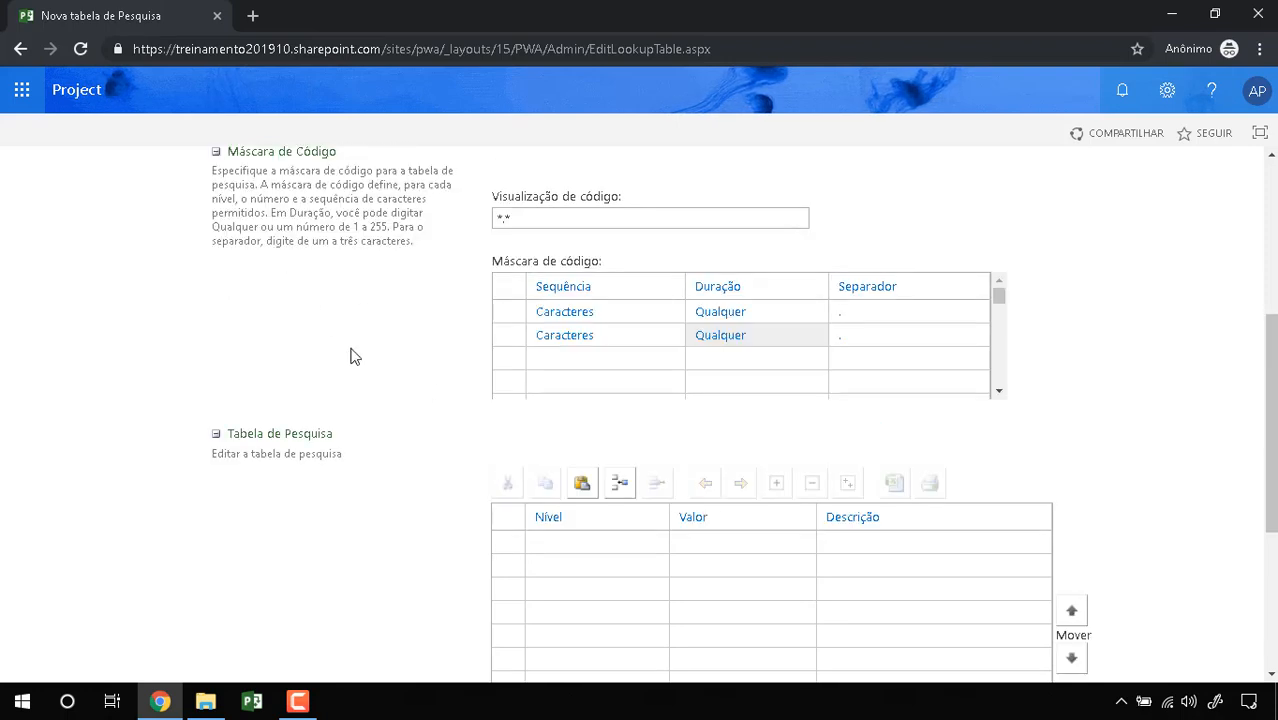
scroll(389, 479, down, 1)
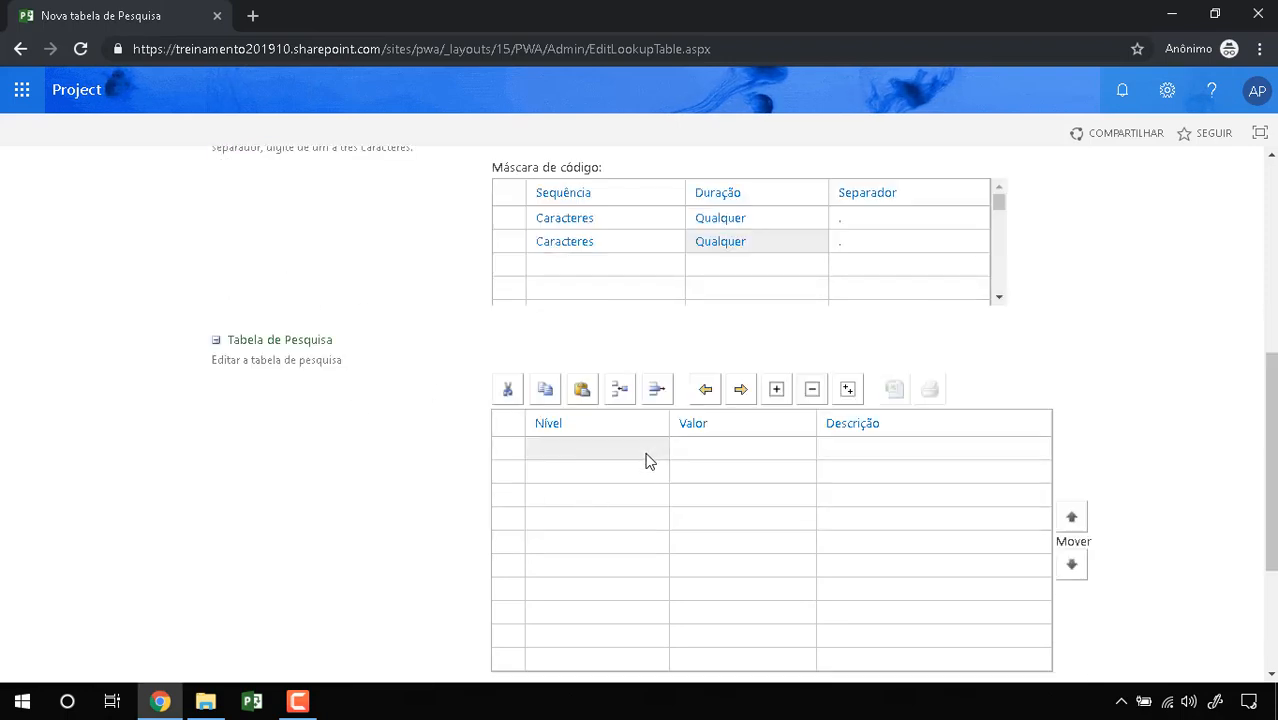
click(645, 456)
click(593, 465)
click(593, 459)
scroll(594, 460, down, 2)
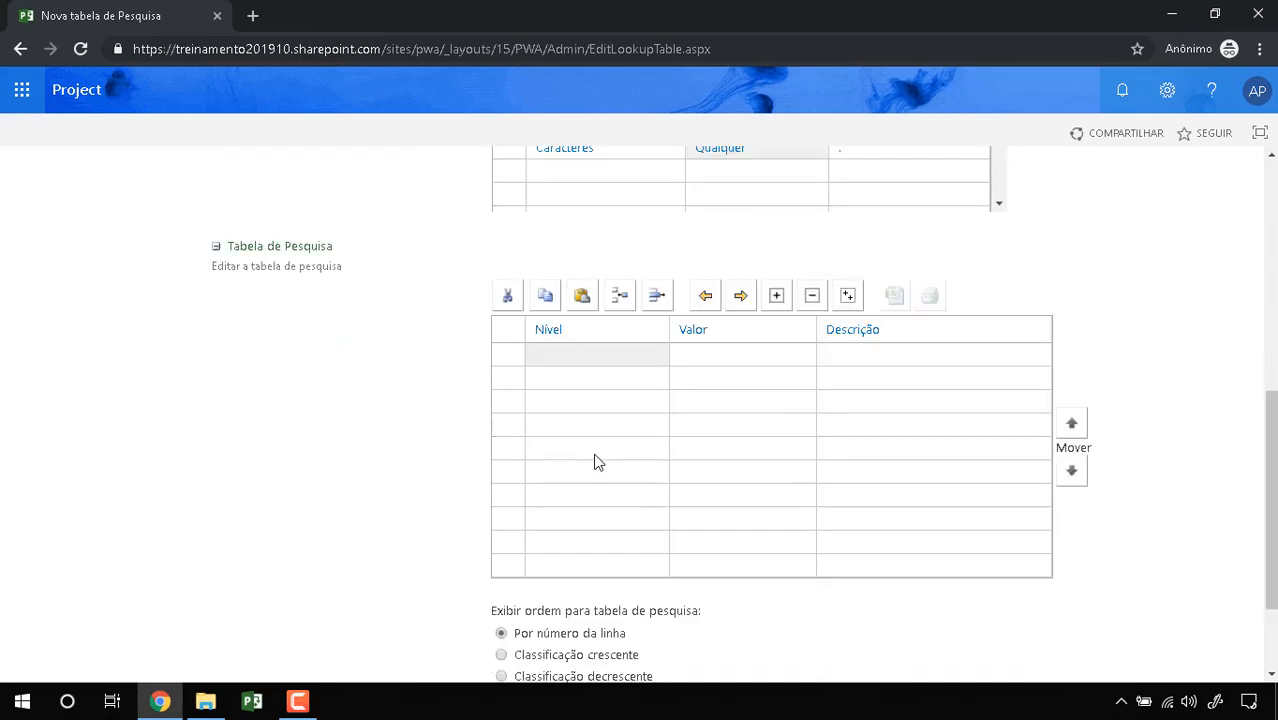
scroll(605, 571, up, 1)
scroll(608, 570, down, 1)
scroll(646, 562, up, 2)
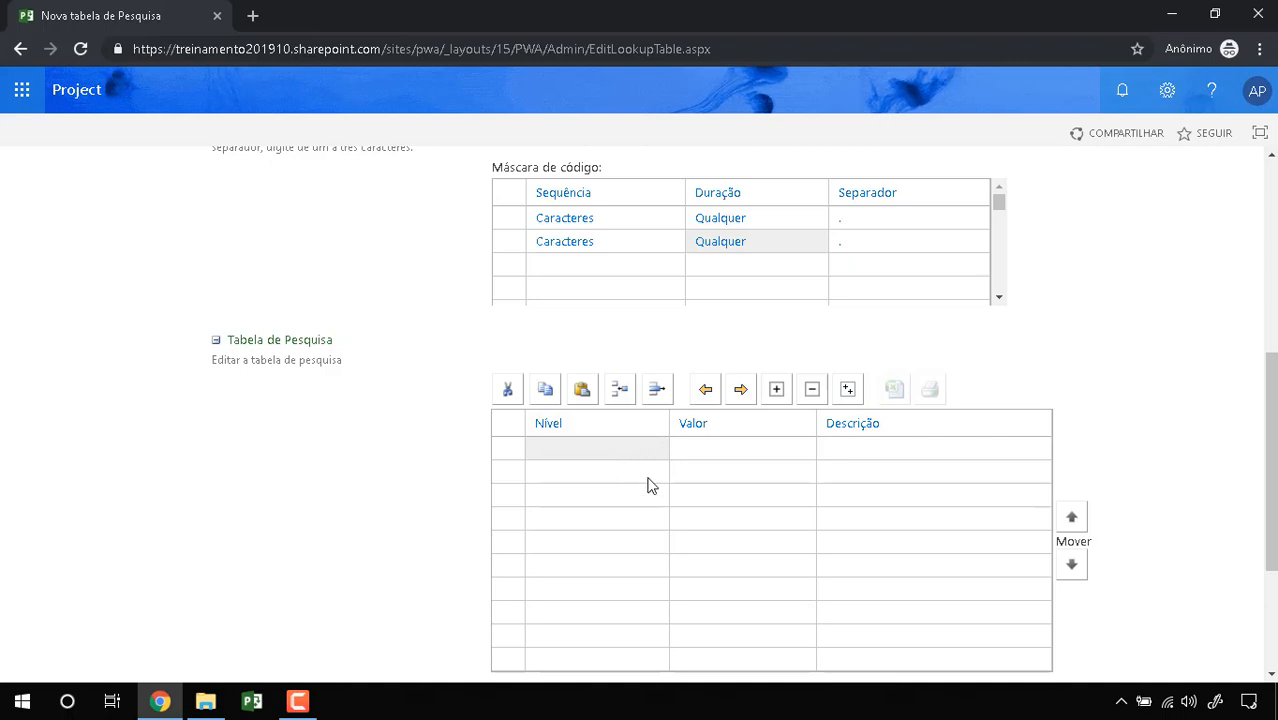
- Enter Sao Paulo, Rio de Janeiro, Curitiba and Belo Horizonte as values in the first four lookup table rows
click(772, 447)
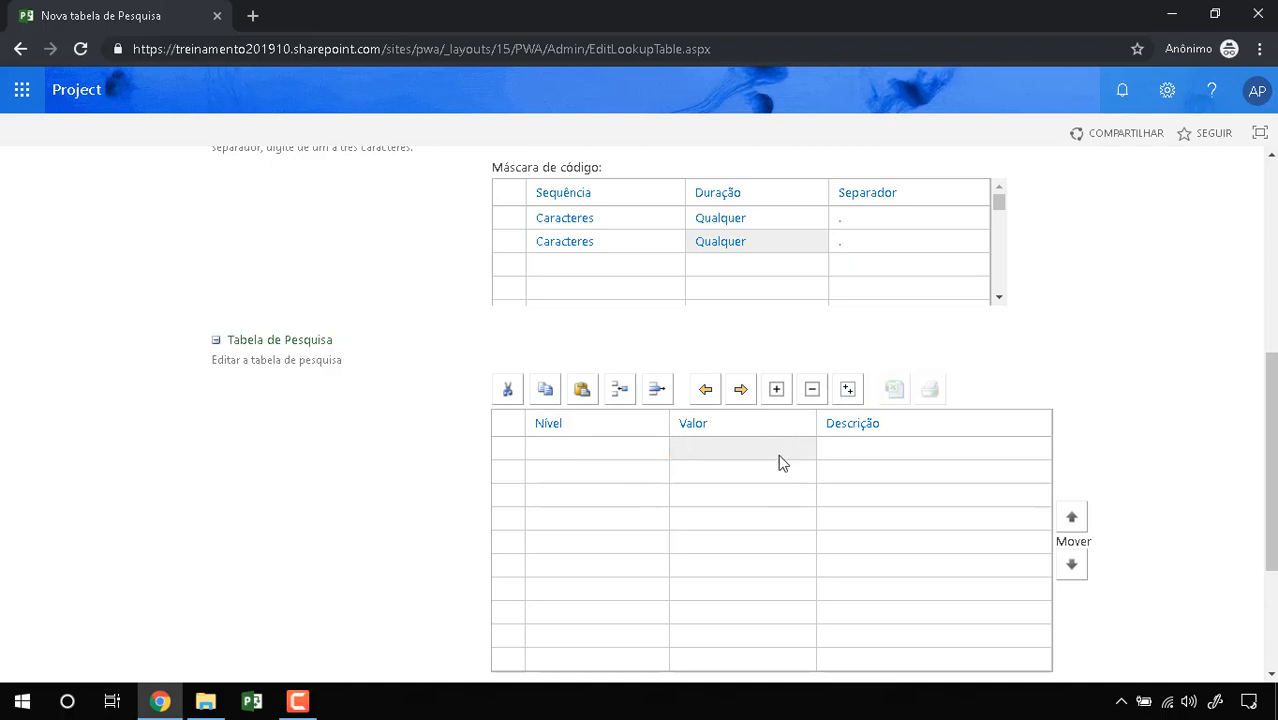
text(Sao Paulo)
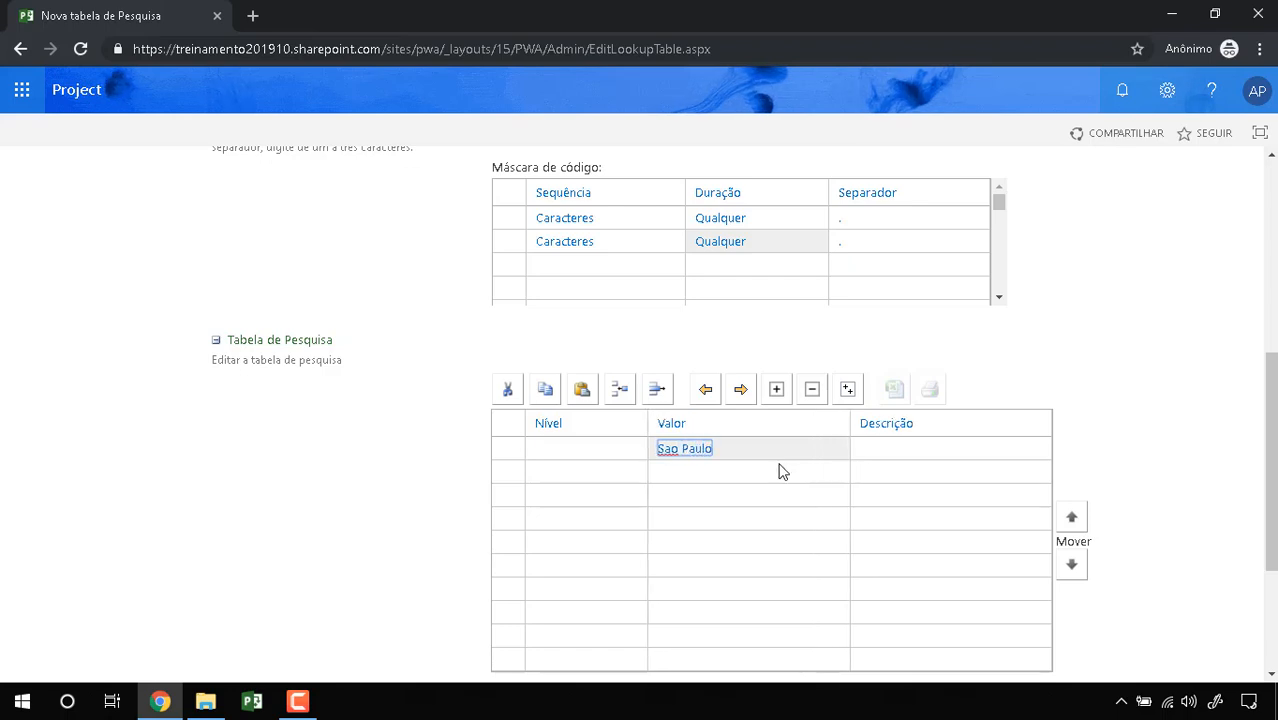
click(784, 474)
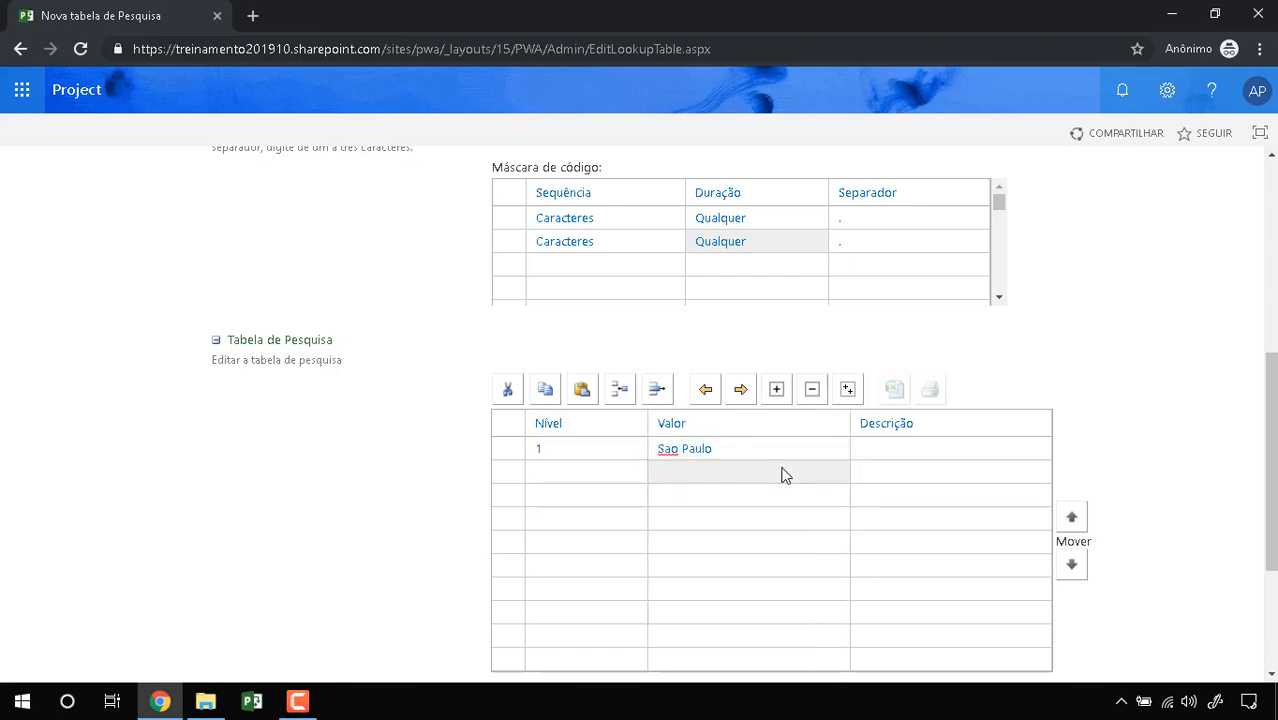
text(Rio de Janeiro)
key(Return)
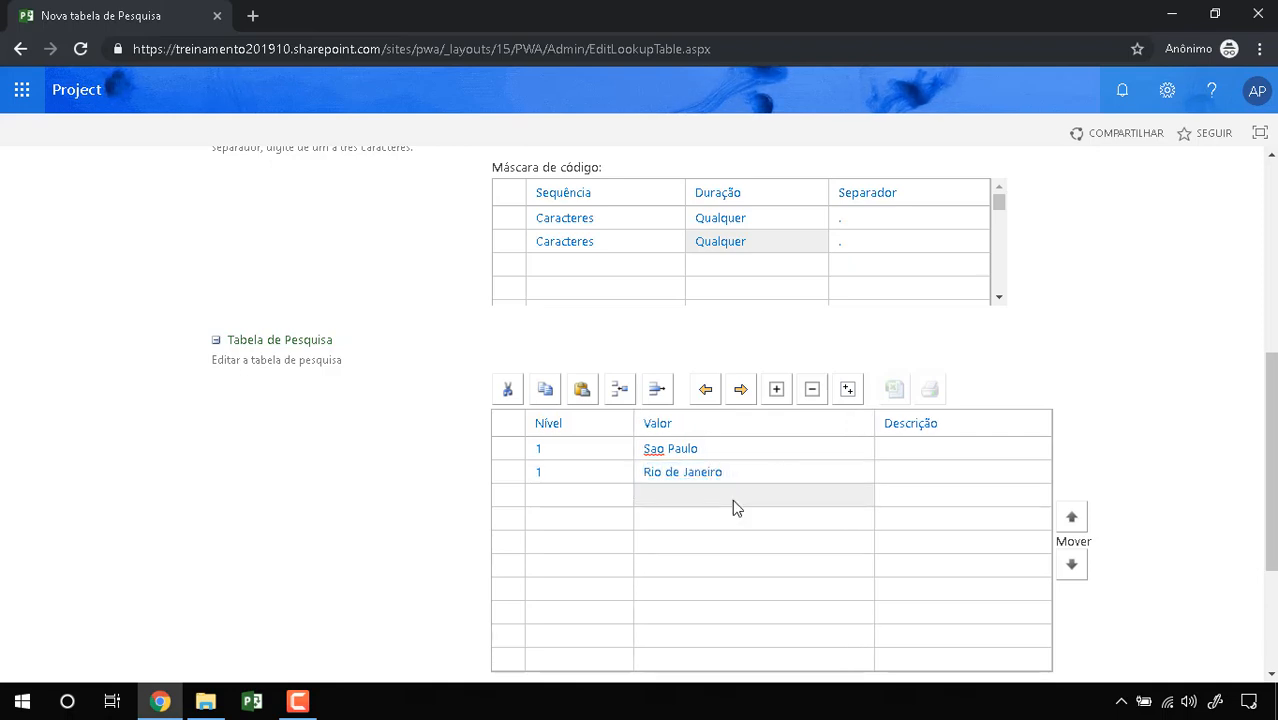
text(Curitiba)
key(Return)
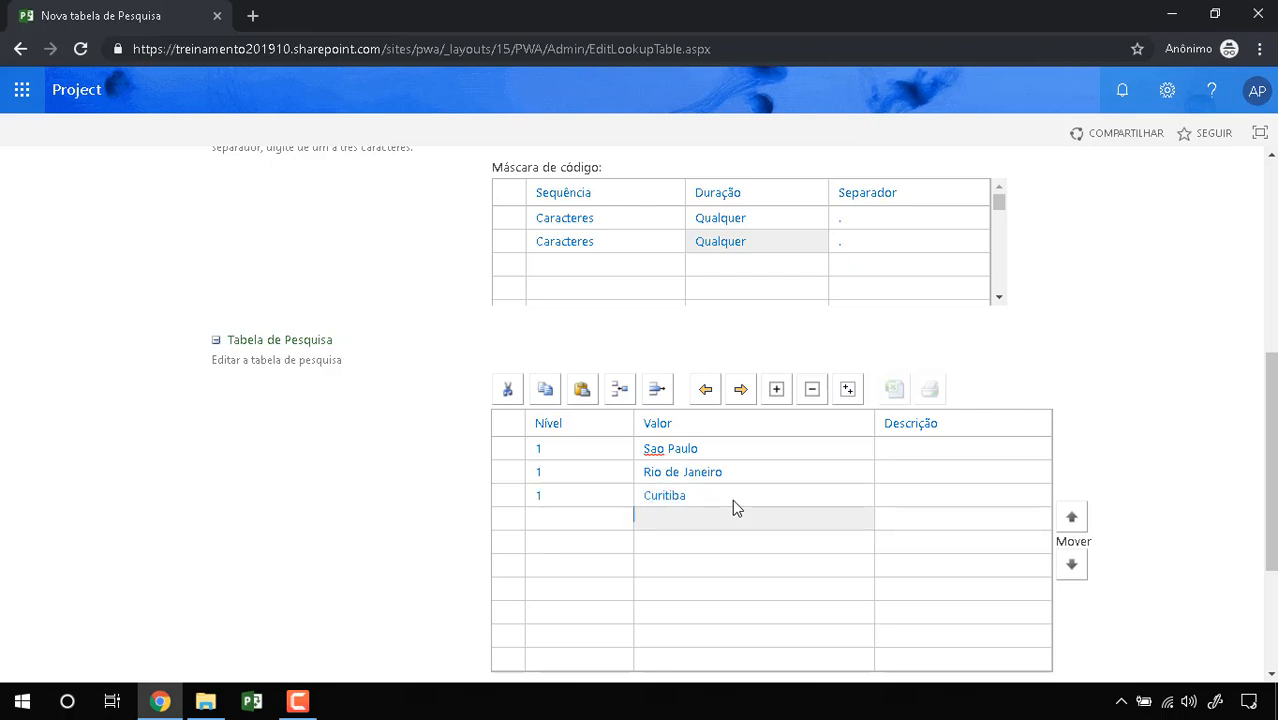
text(Belo Horizonte)
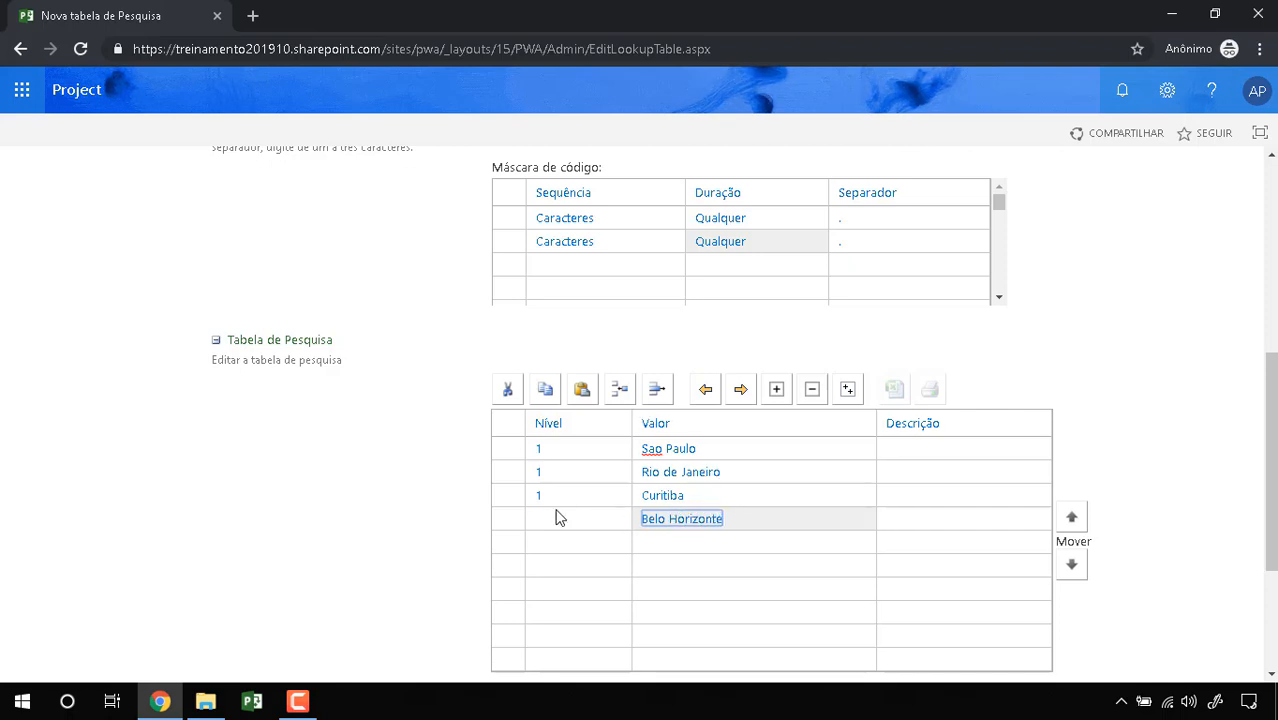
click(461, 487)
- Review the sequence and length settings of the second code mask level
click(676, 248)
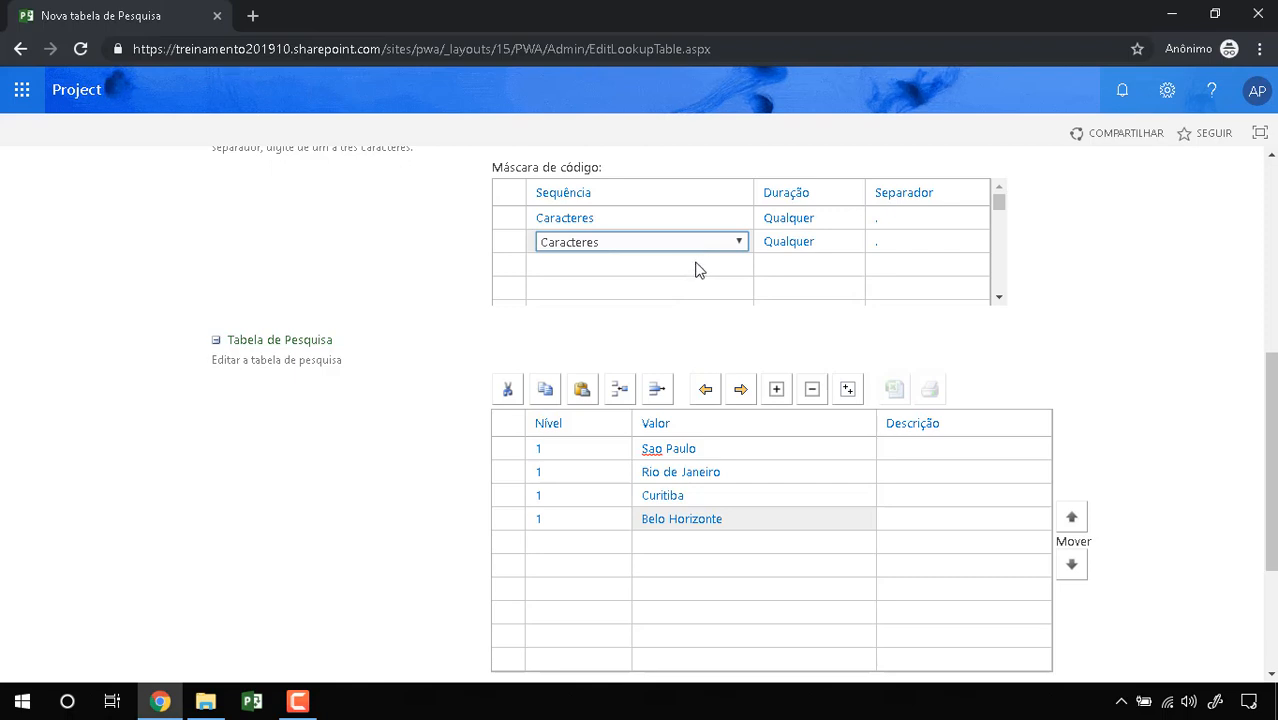
click(725, 245)
click(713, 259)
click(840, 245)
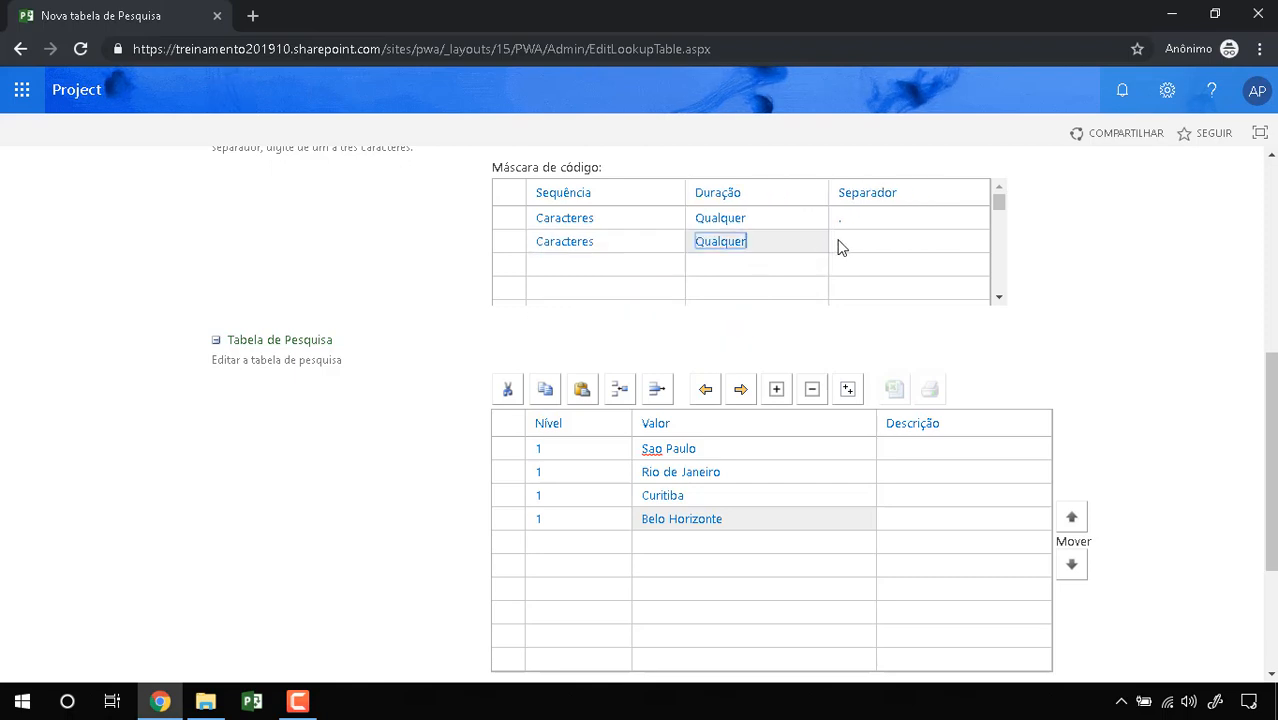
click(712, 288)
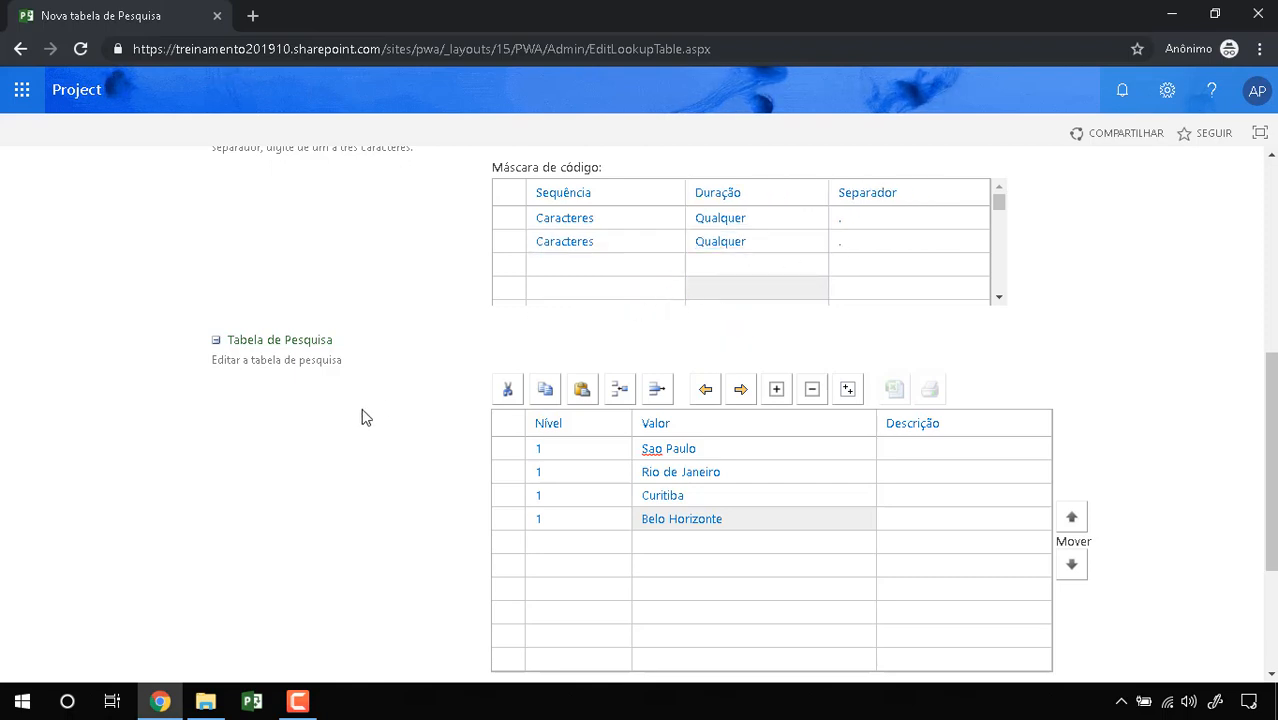
- Add the value Brasil below the cities and move it up to the first row of the lookup table
scroll(331, 442, down, 3)
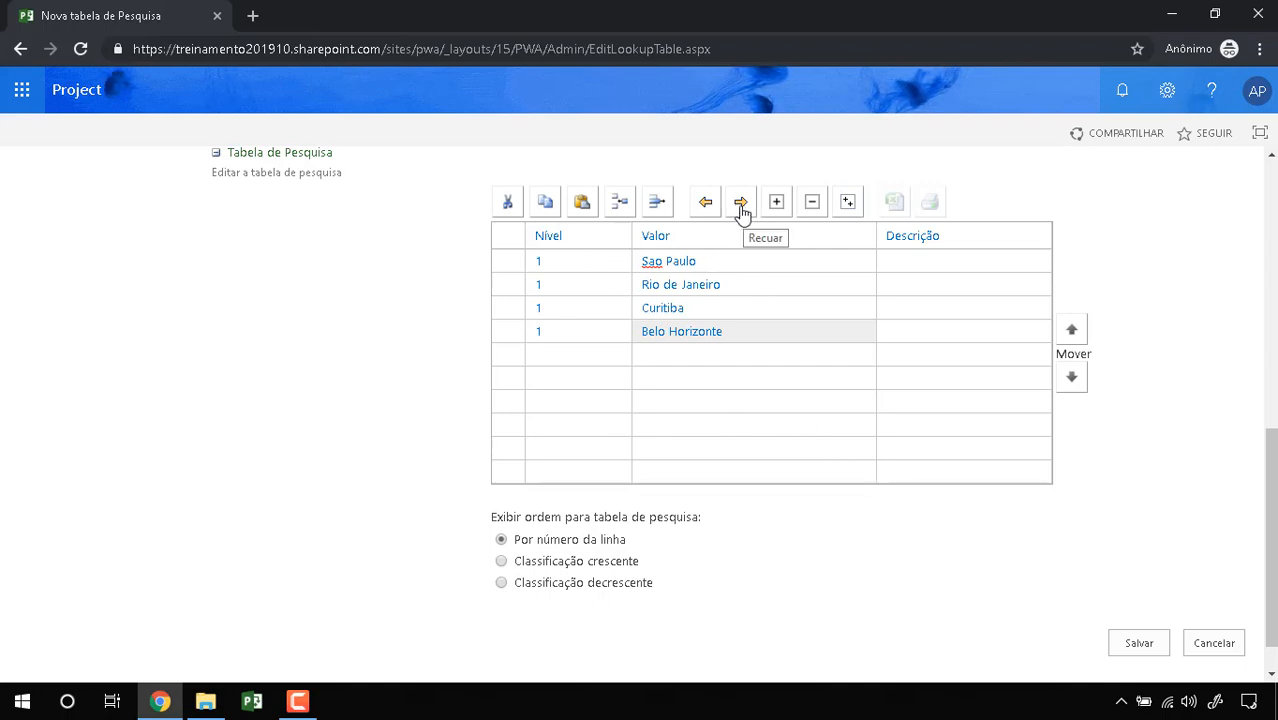
click(689, 364)
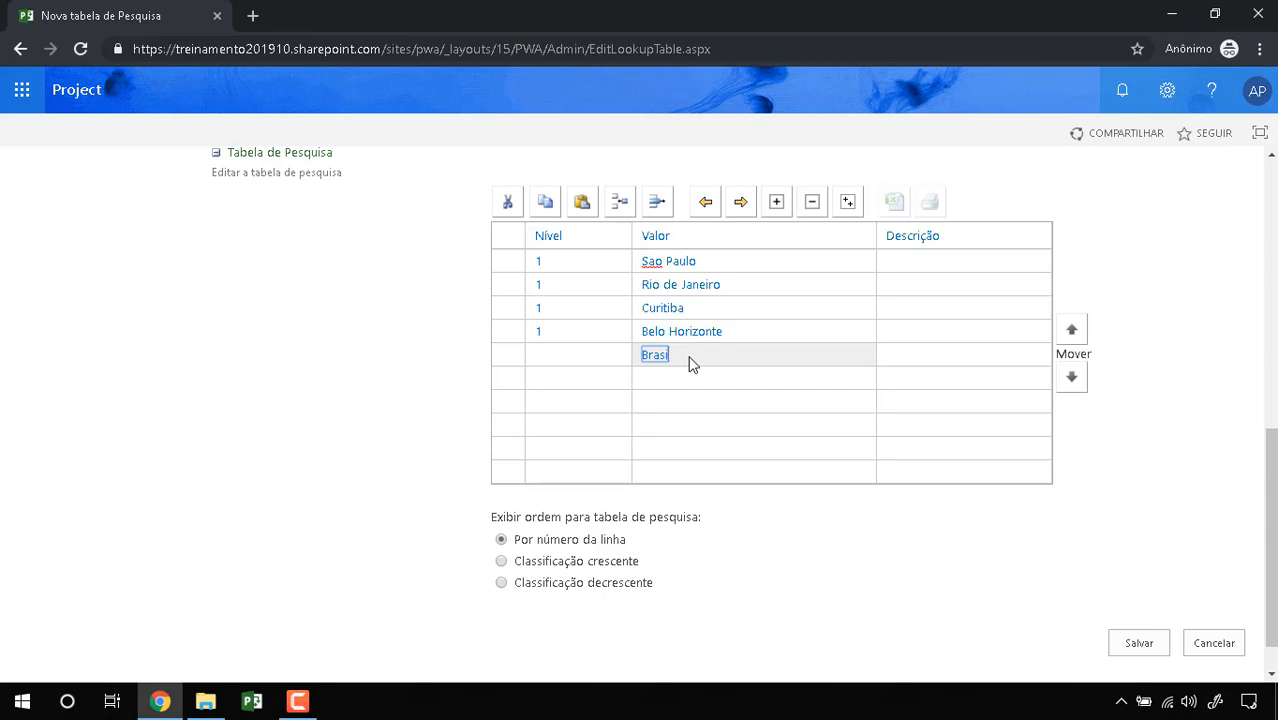
text(Brasil)
key(Return)
click(697, 355)
click(1072, 331)
click(1073, 332)
click(1072, 331)
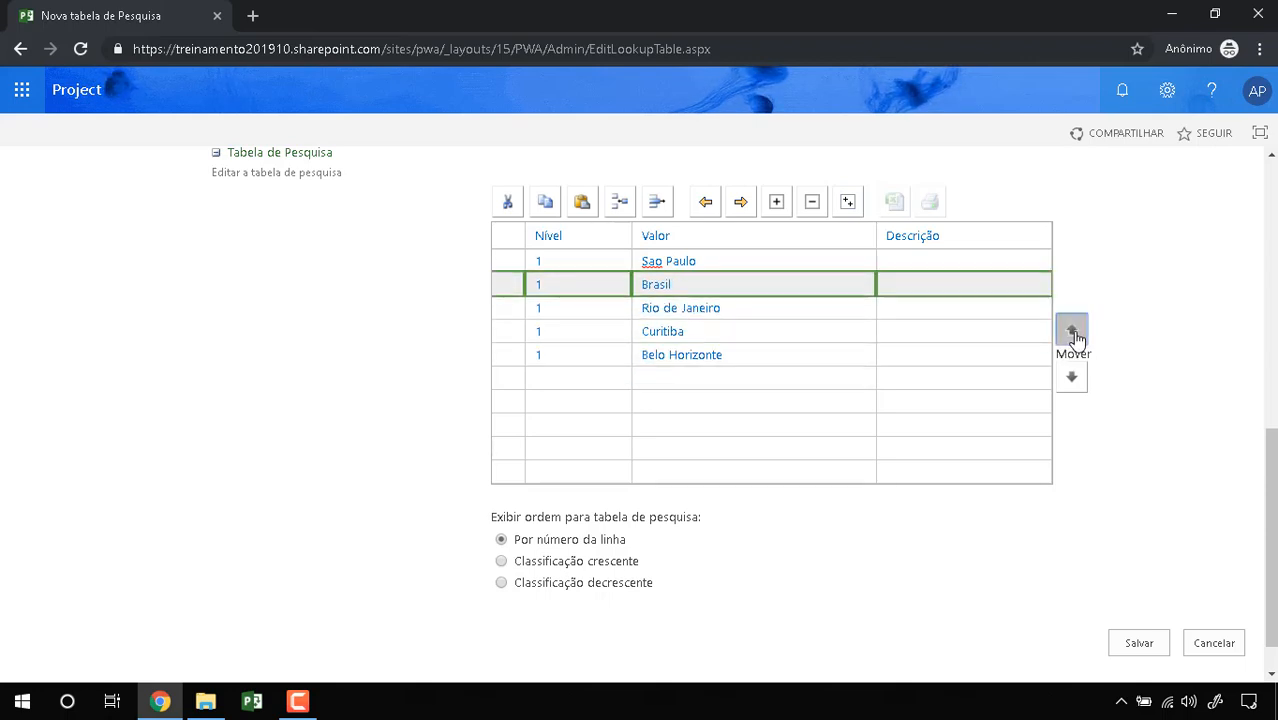
click(1072, 331)
- Indent Sao Paulo, Rio de Janeiro, Curitiba and Belo Horizonte to level 2 under Brasil
click(766, 287)
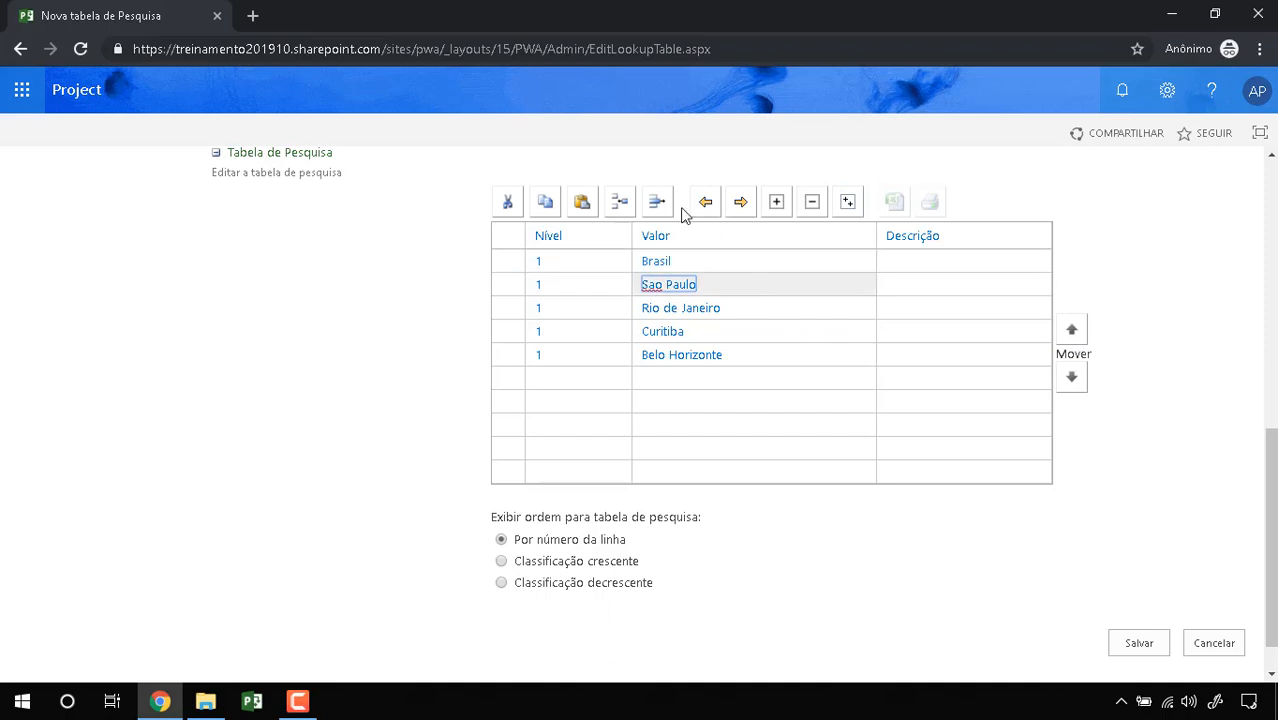
click(741, 202)
click(766, 303)
click(742, 204)
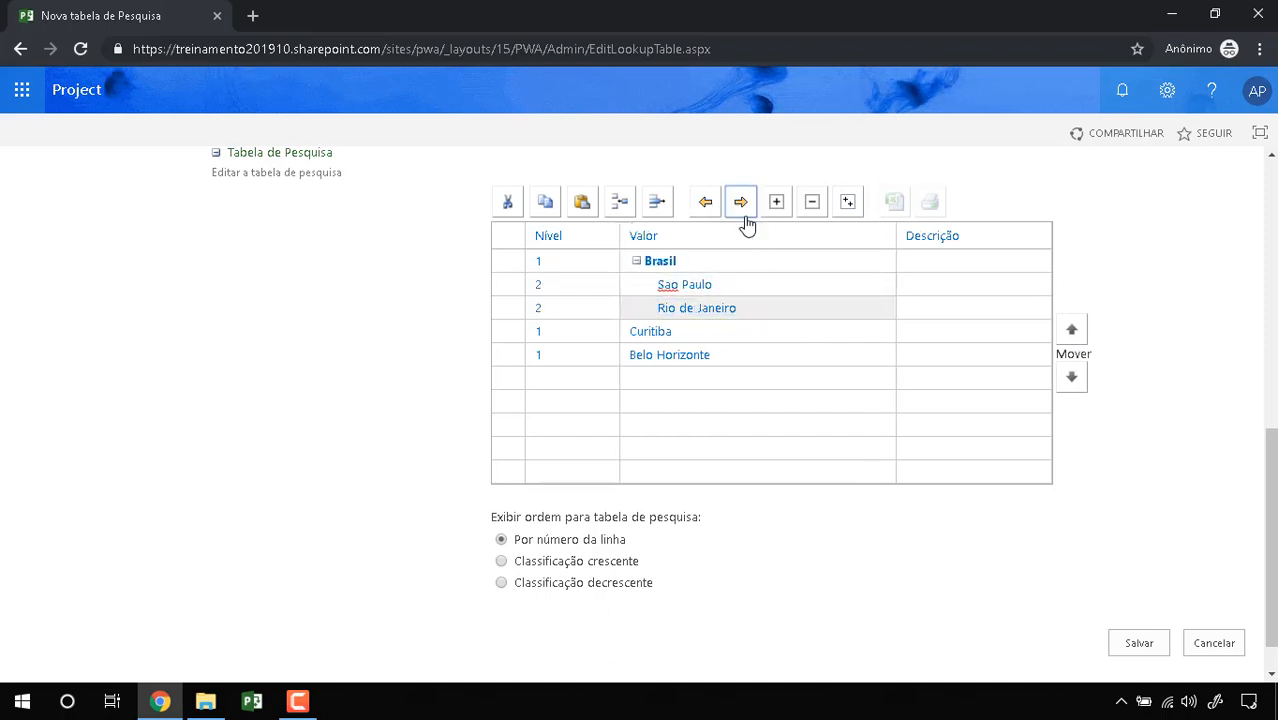
click(754, 334)
click(741, 202)
click(748, 362)
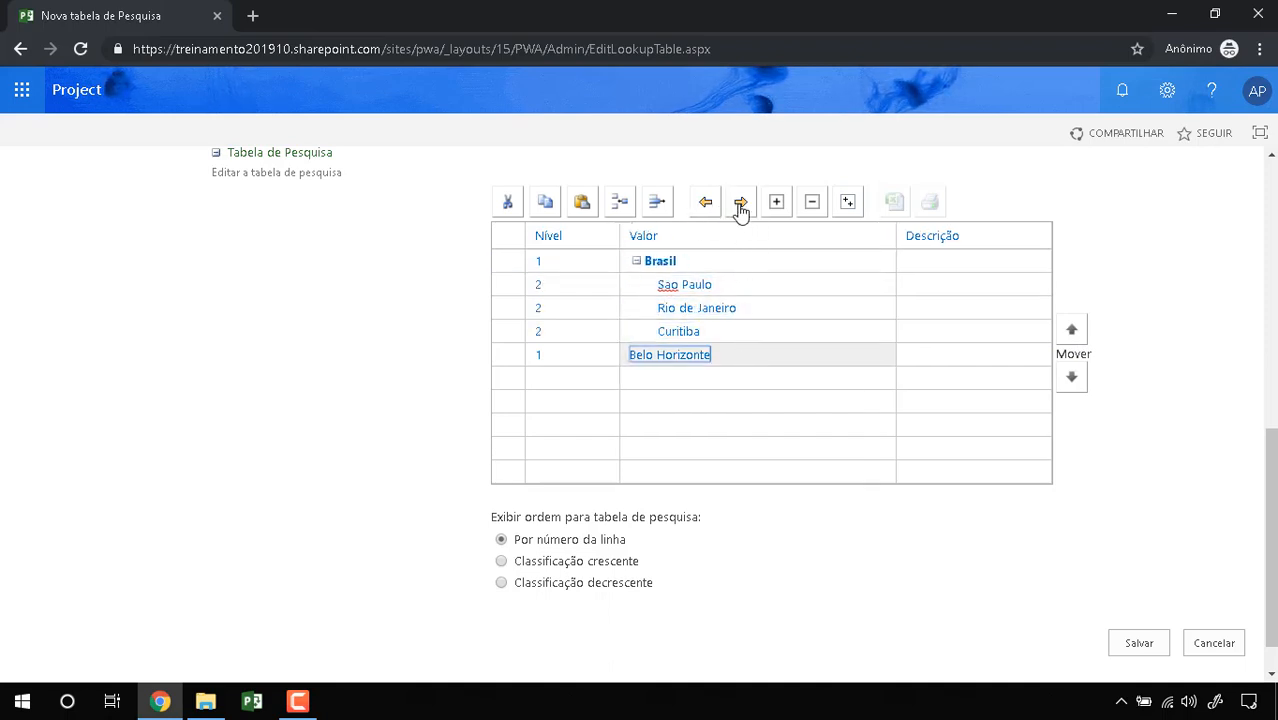
click(741, 202)
- Add the value Emirados Arabes in the row below Belo Horizonte
click(713, 380)
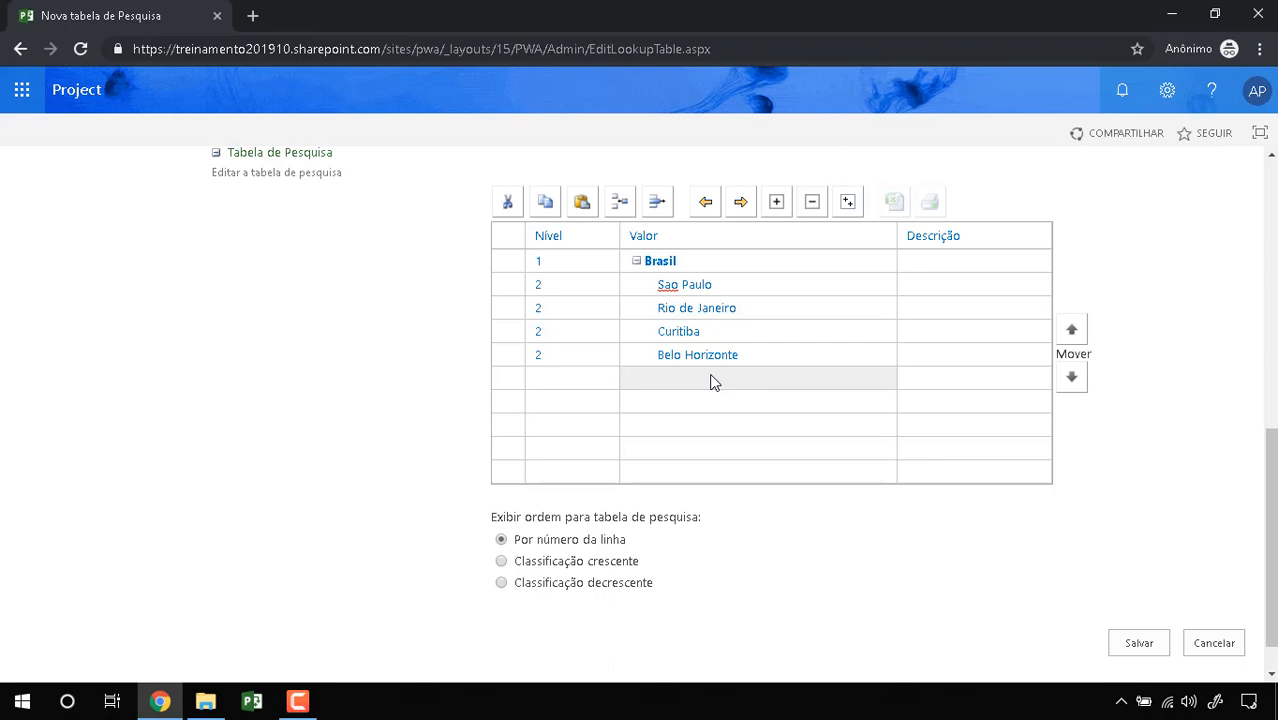
text(Emirados Arabes)
key(Return)
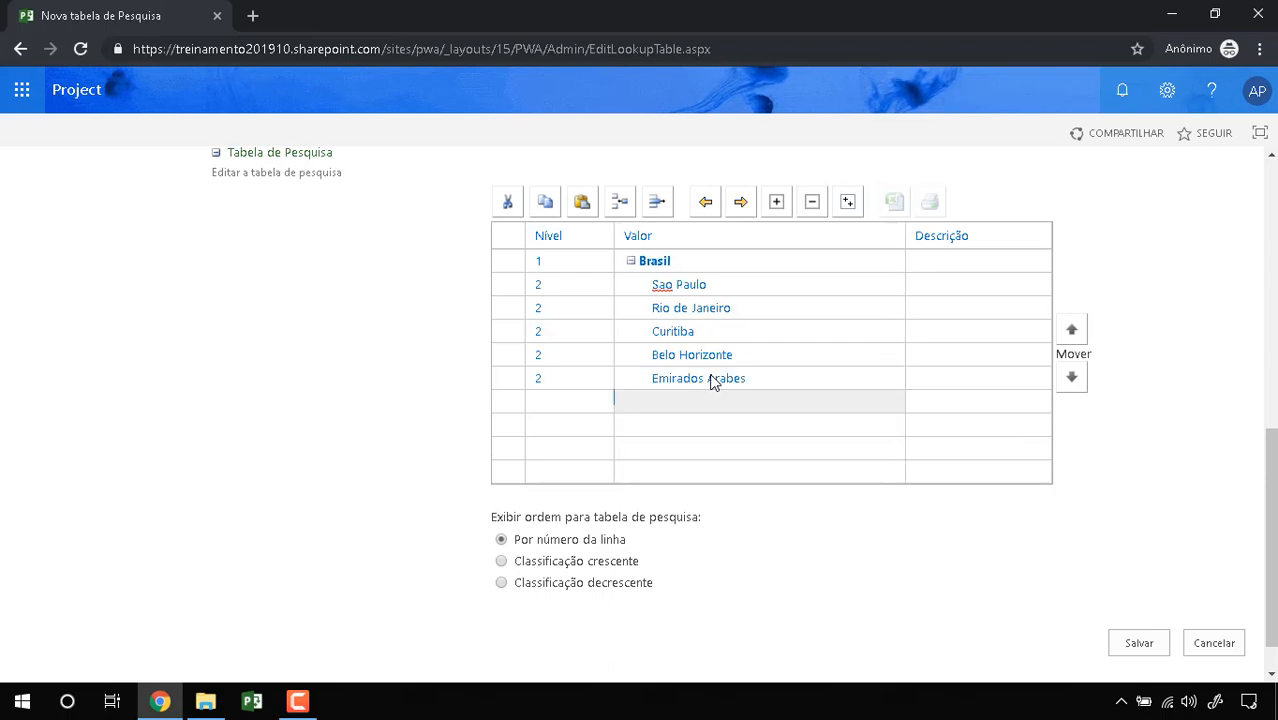
- Add Dubai and Abu Dhabi in the rows below Emirados Arabes, and outdent Emirados Arabes to level 1
text(Dubai)
key(Return)
text(Abu)
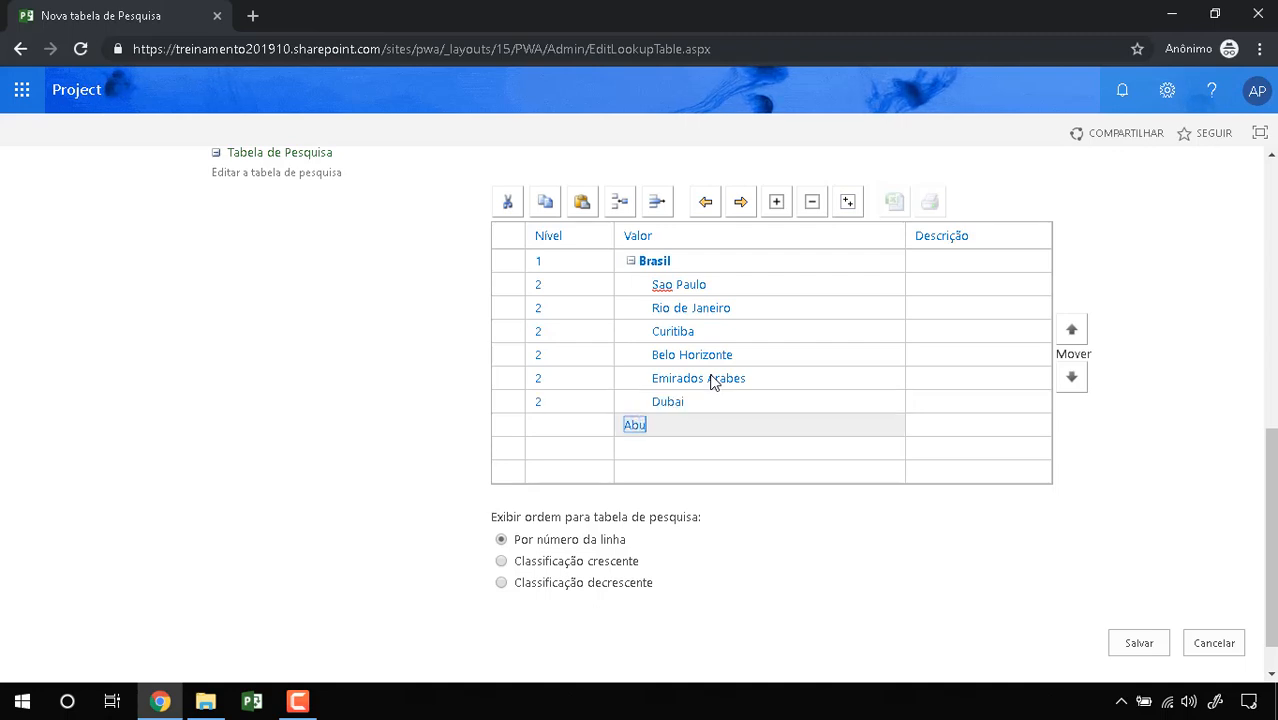
text( Dhabi)
key(Return)
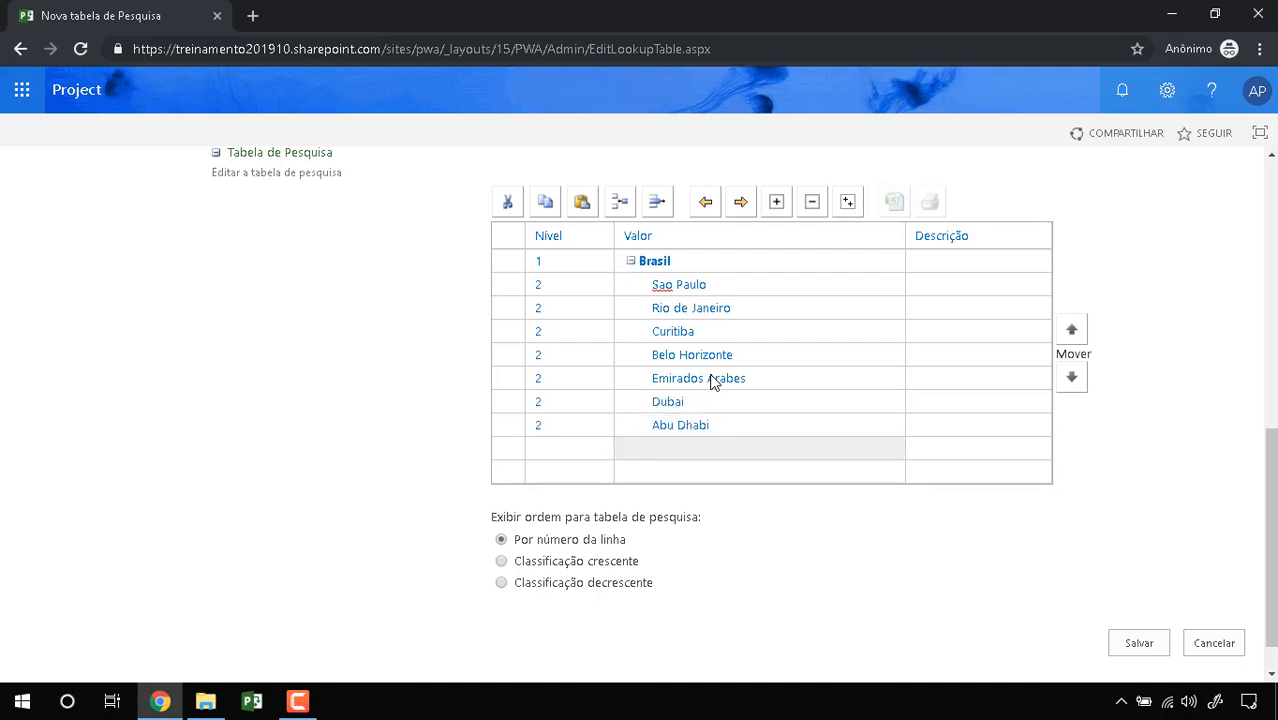
click(714, 383)
click(706, 202)
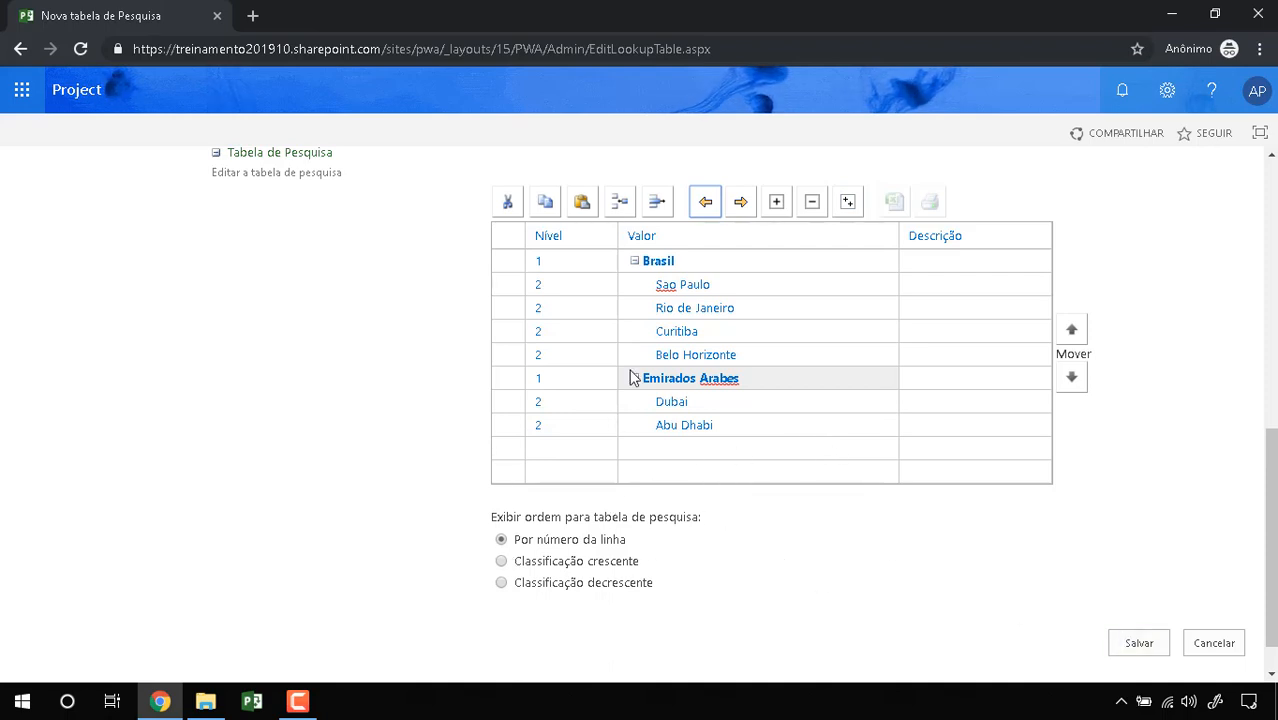
- Review the lookup table's name, type, code mask levels and the city rows under Brasil
scroll(668, 322, up, 2)
scroll(670, 325, down, 2)
scroll(670, 325, up, 6)
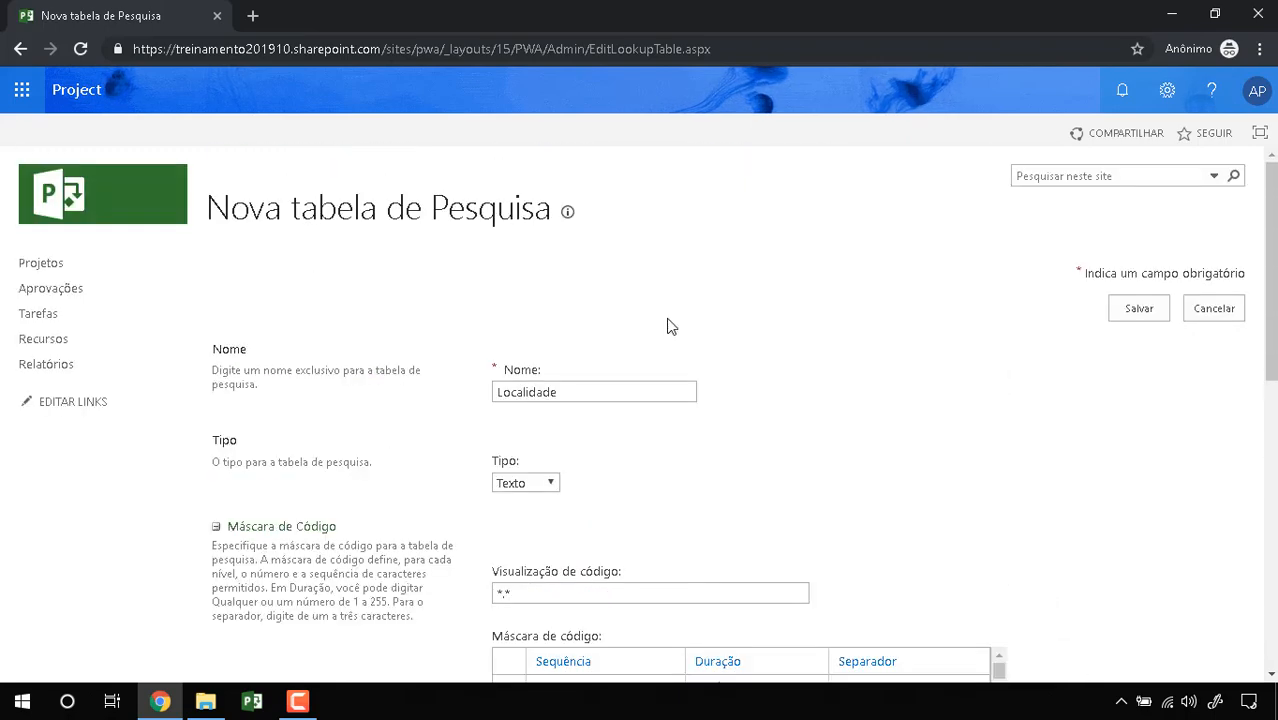
scroll(670, 327, down, 4)
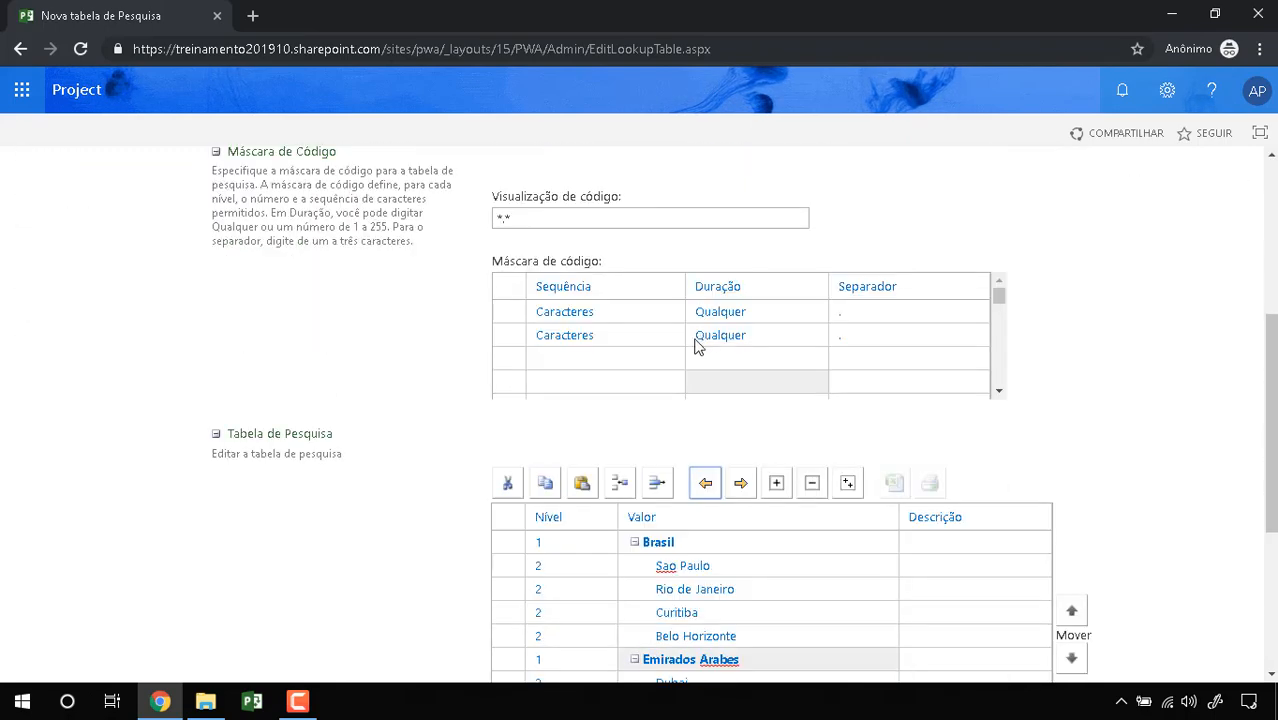
scroll(697, 346, down, 1)
click(660, 472)
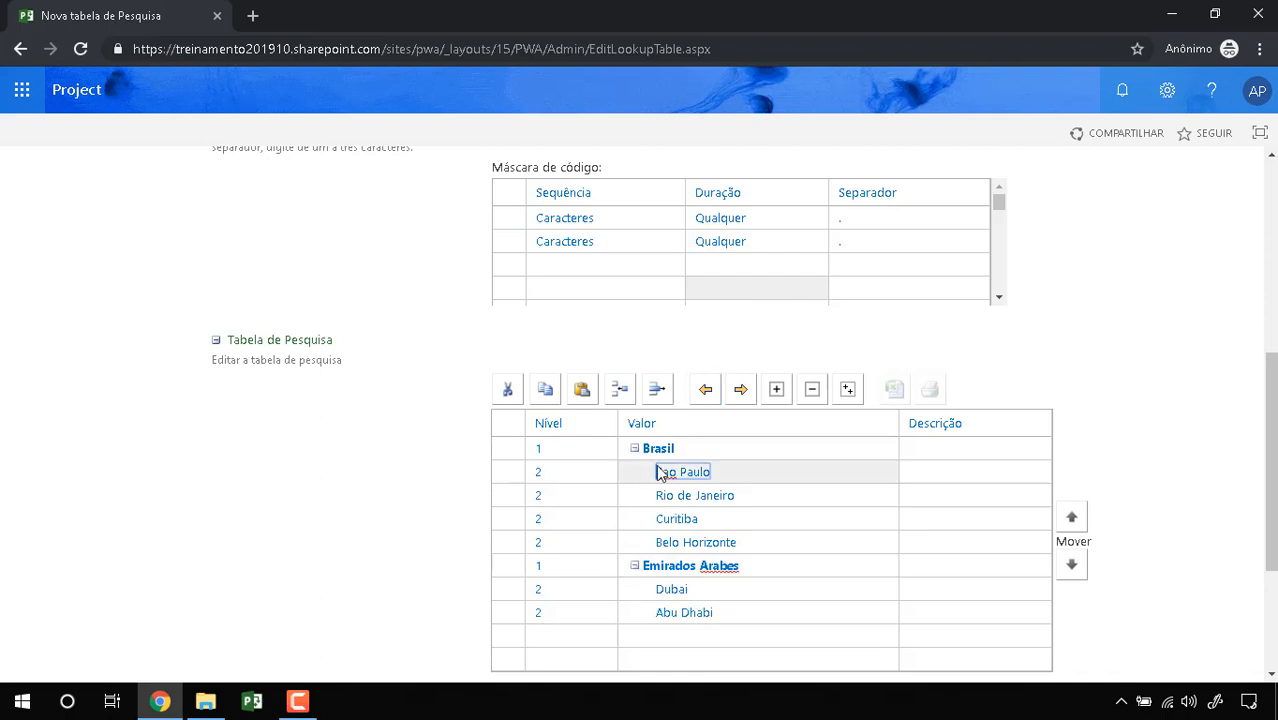
click(808, 496)
click(788, 530)
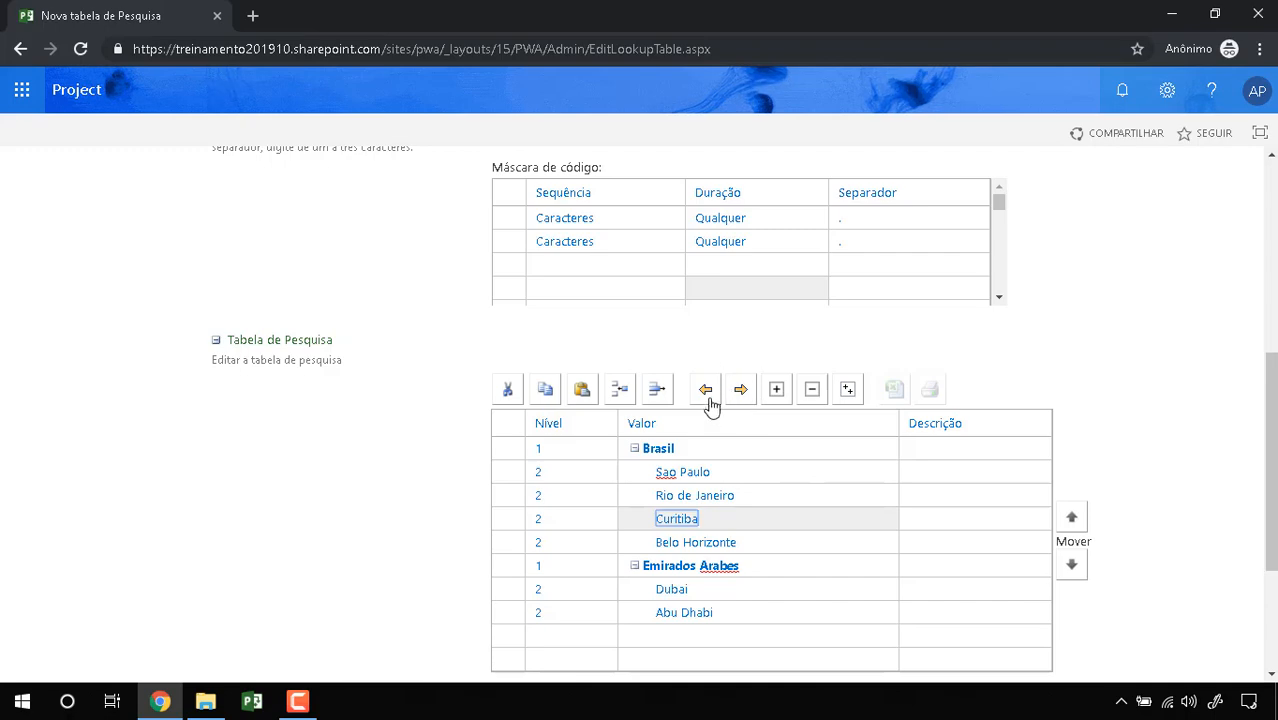
text(1q)
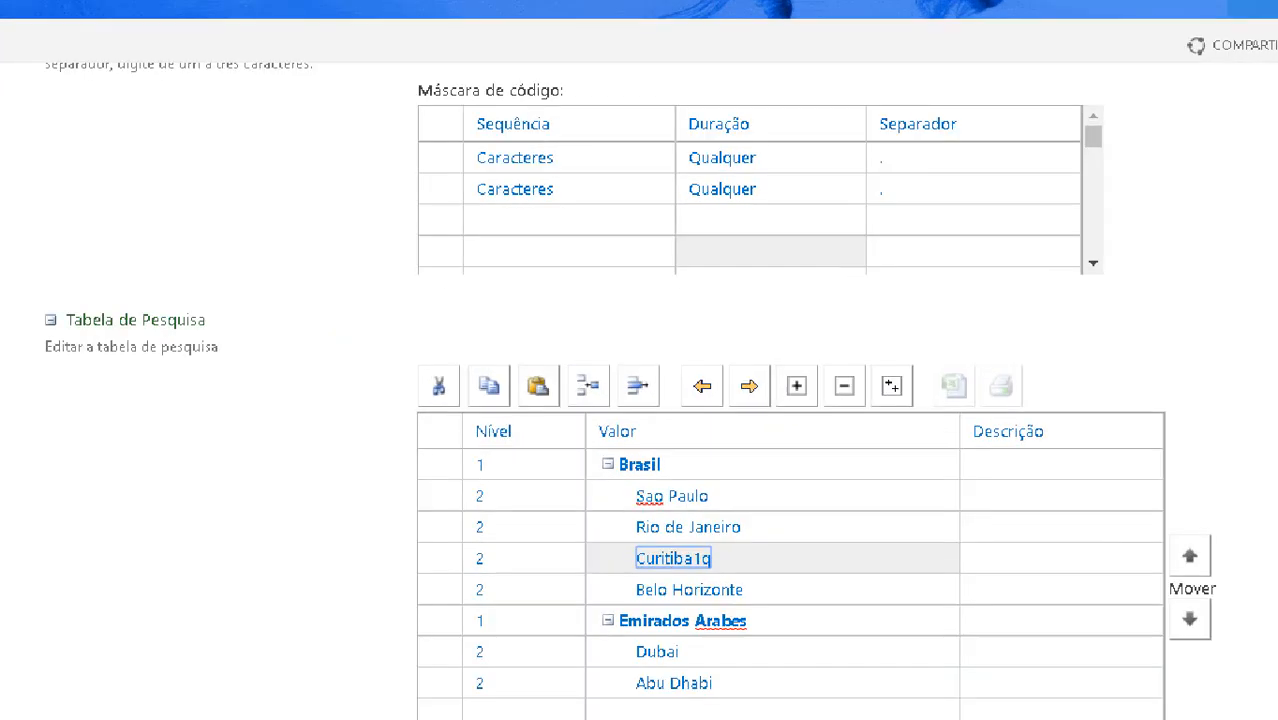
mouse_move(728, 351)
mouse_down()
mouse_move(687, 399)
mouse_move(698, 337)
mouse_up()
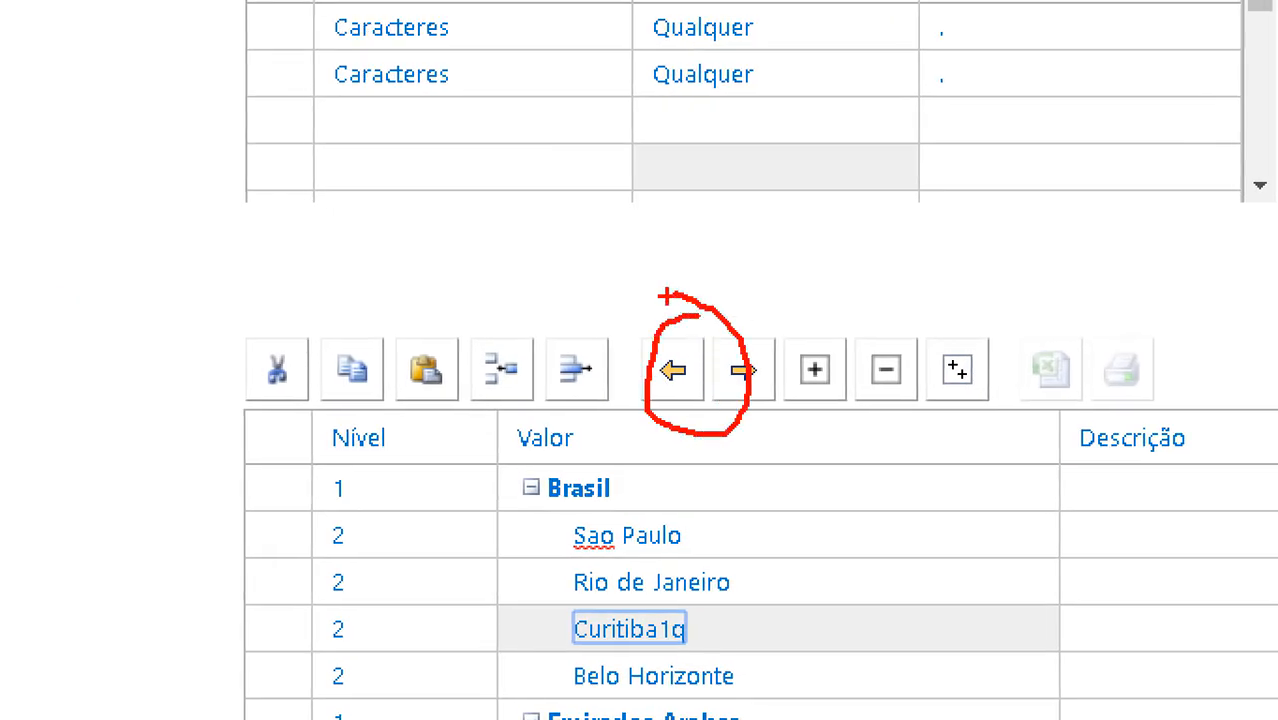
key(Escape)
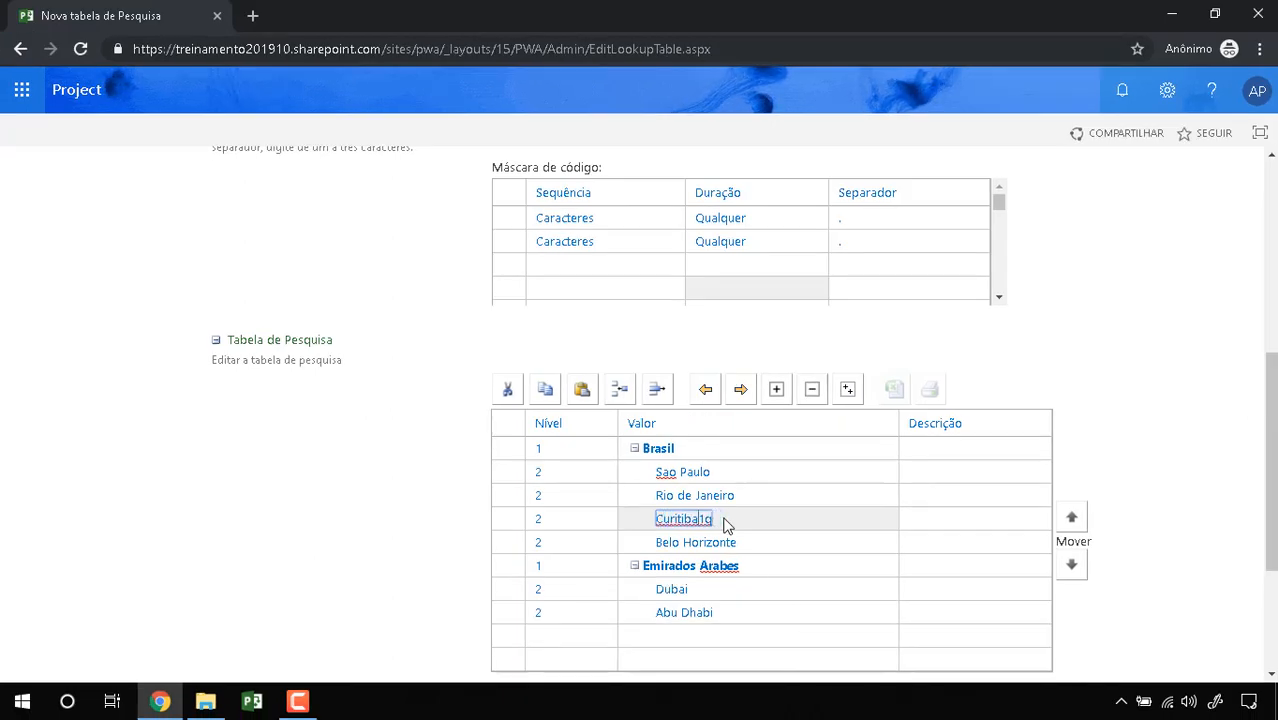
key(BackSpace)
key(BackSpace)
click(413, 494)
- Save the Localidade lookup table
scroll(646, 444, down, 3)
click(1140, 643)
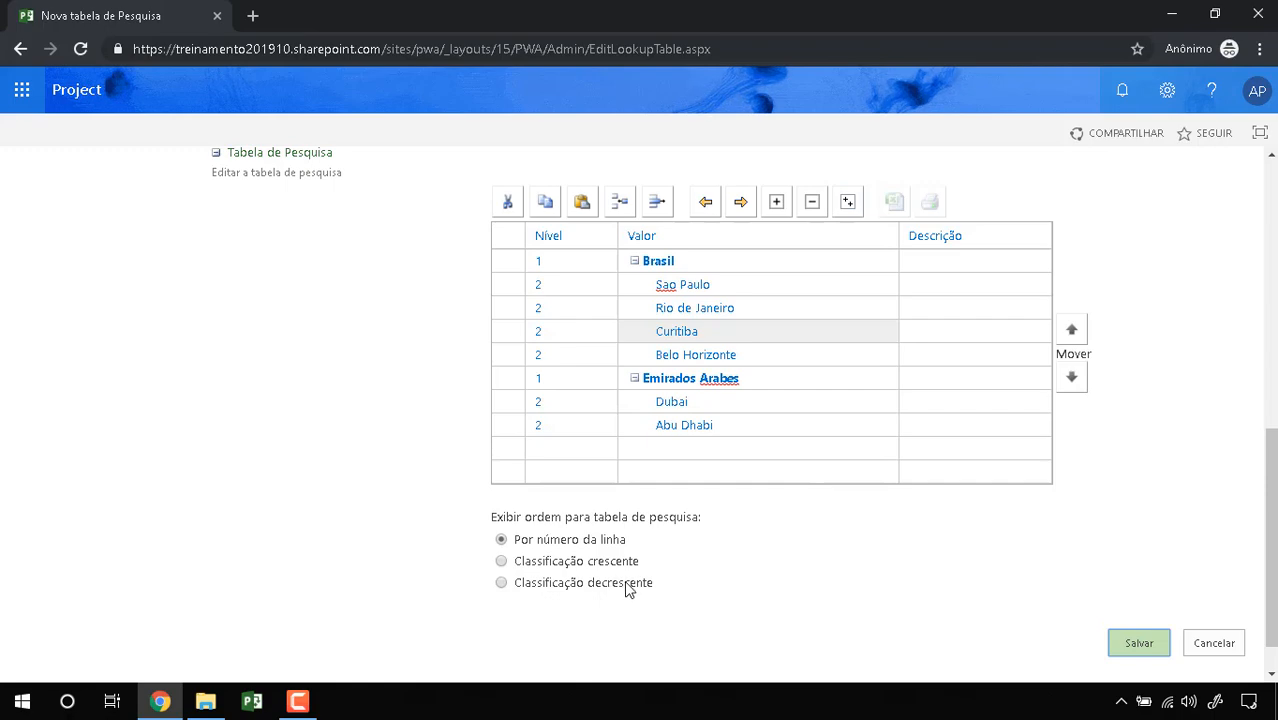
click(1140, 640)
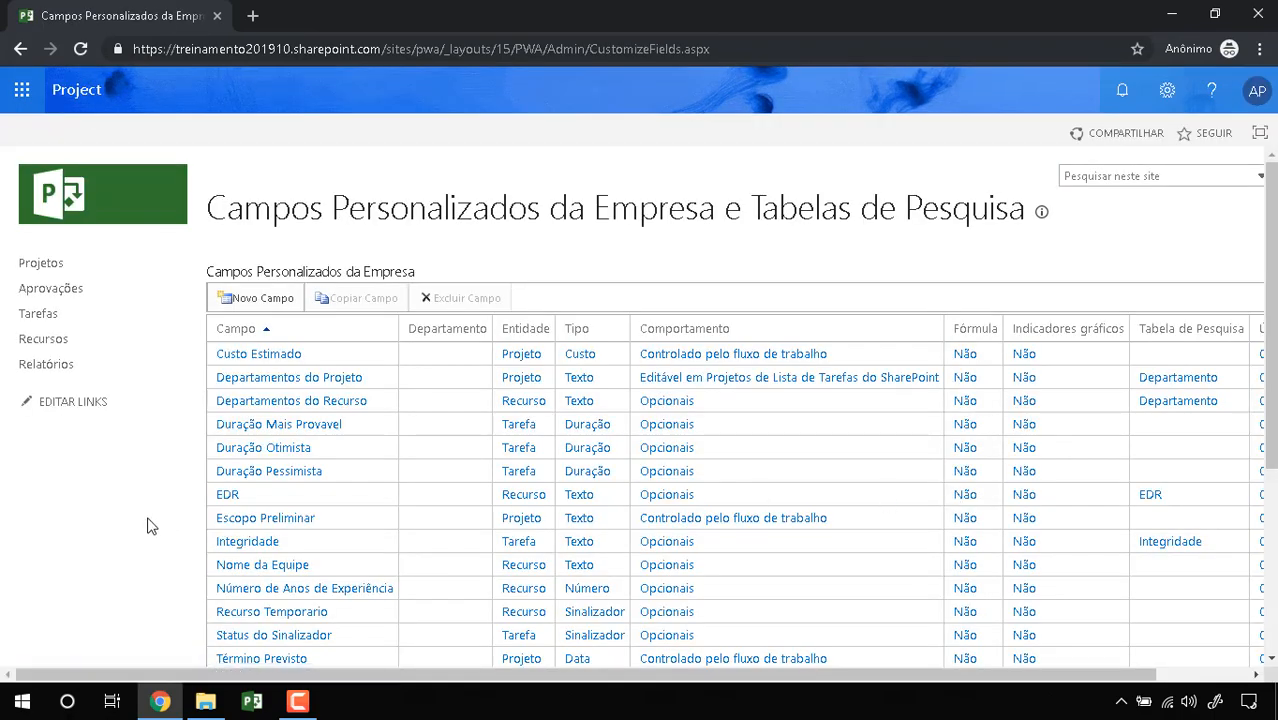
- Create a new enterprise custom field named Localidade with the description "Cidade de realizacao do projeto."
scroll(153, 531, down, 1)
scroll(153, 531, up, 1)
click(241, 303)
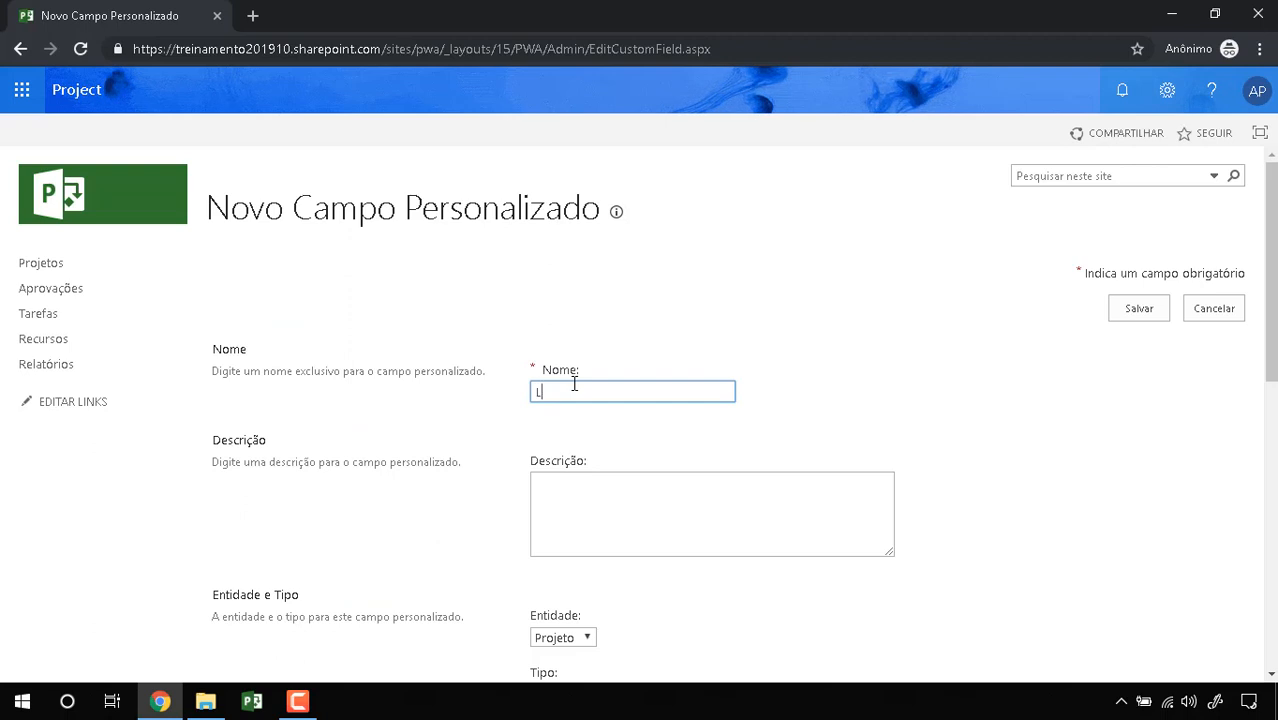
text(Localidade)
click(776, 506)
text(Cidade d)
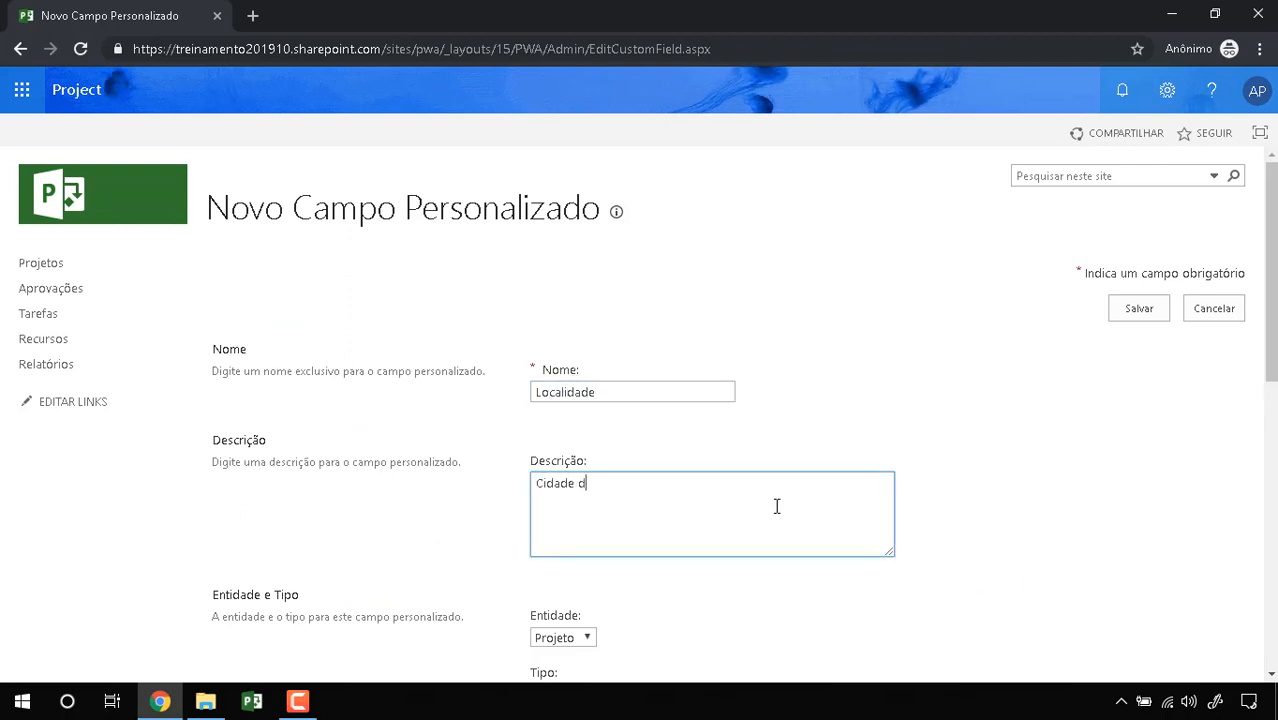
text(e realizacao)
key(BackSpace)
key(BackSpace)
text(ao do projeto.)
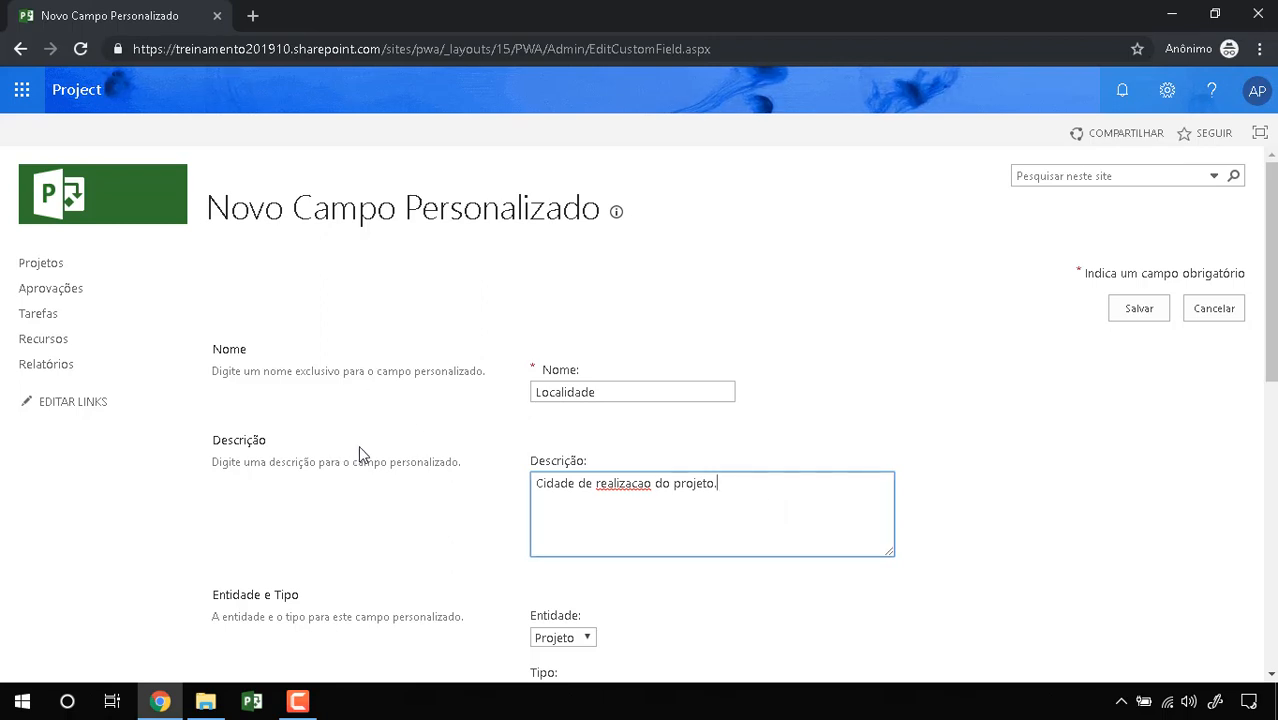
- Check the entity and type choices of the new field, keeping Projeto and Texto
scroll(360, 447, down, 2)
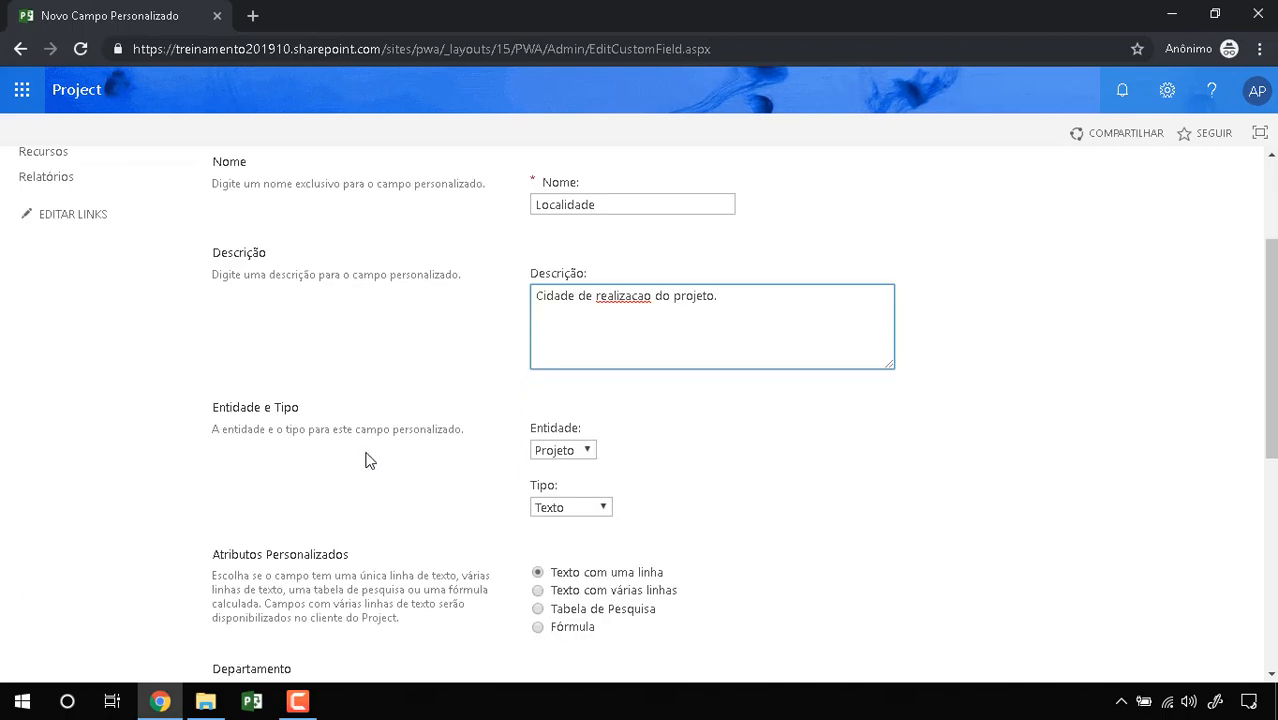
click(572, 454)
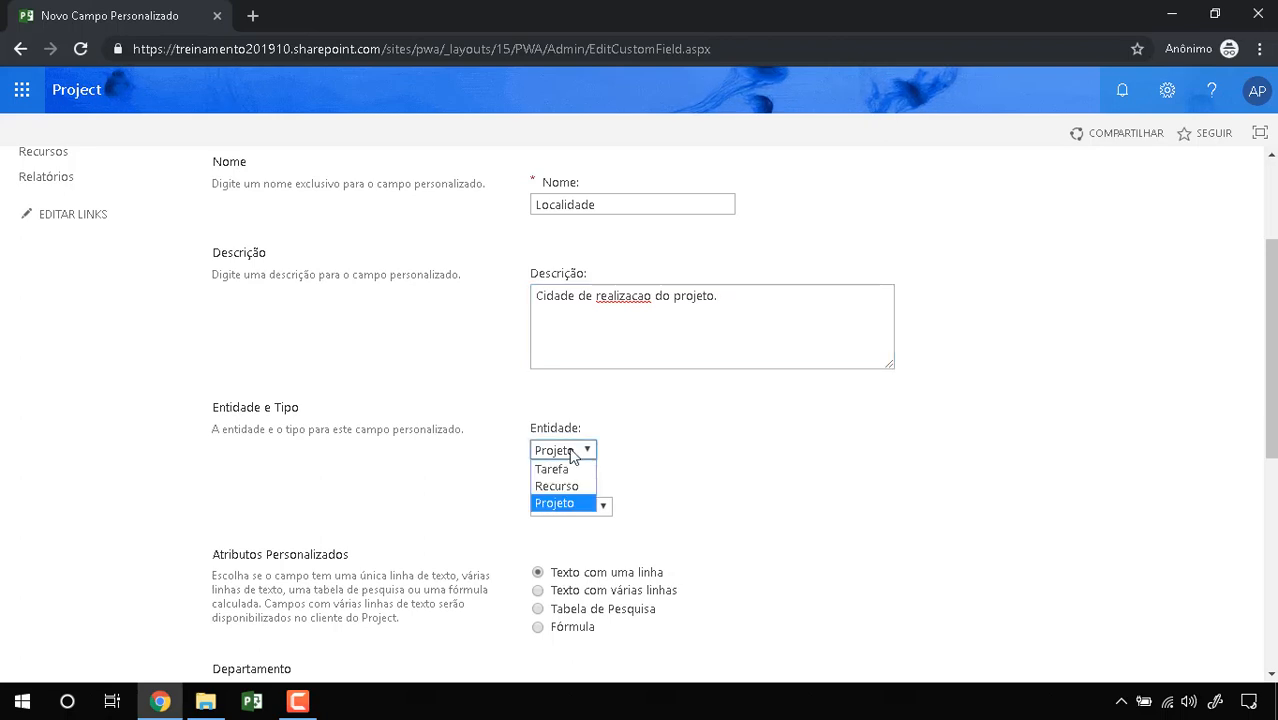
click(572, 454)
click(566, 510)
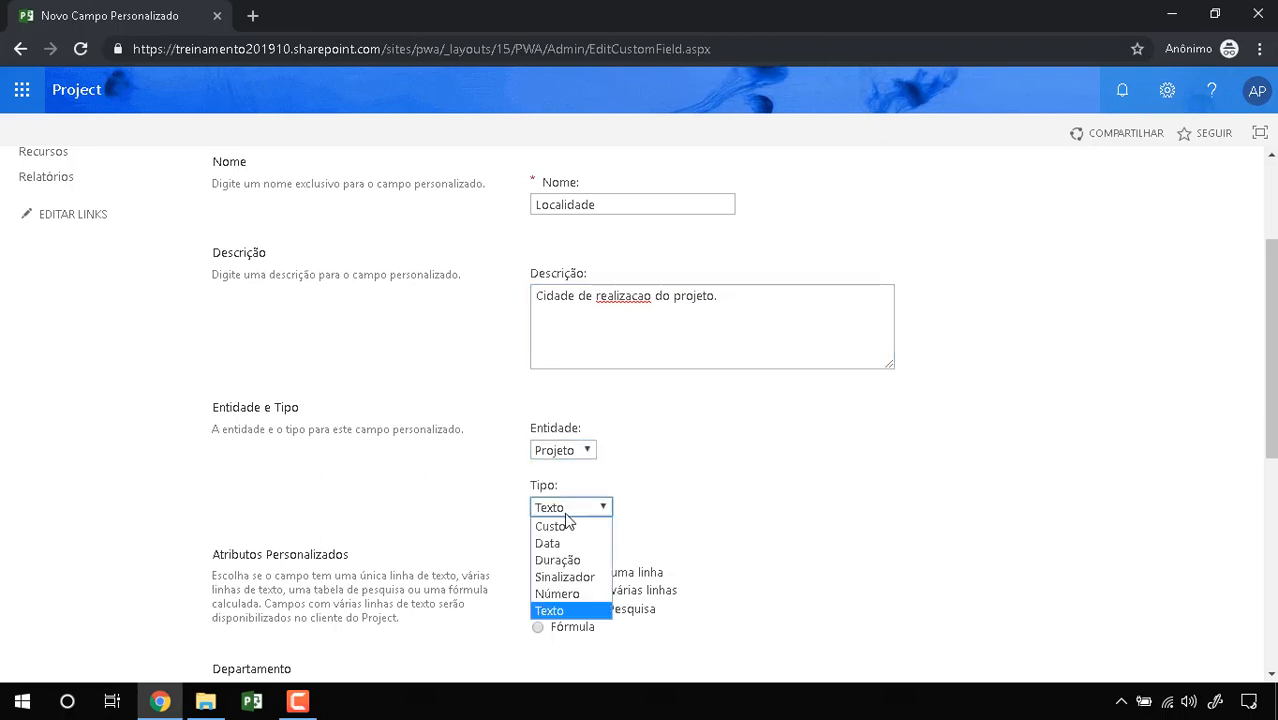
click(566, 512)
- Set the field's custom attributes to Tabela de Pesquisa instead of single-line text
scroll(685, 515, down, 1)
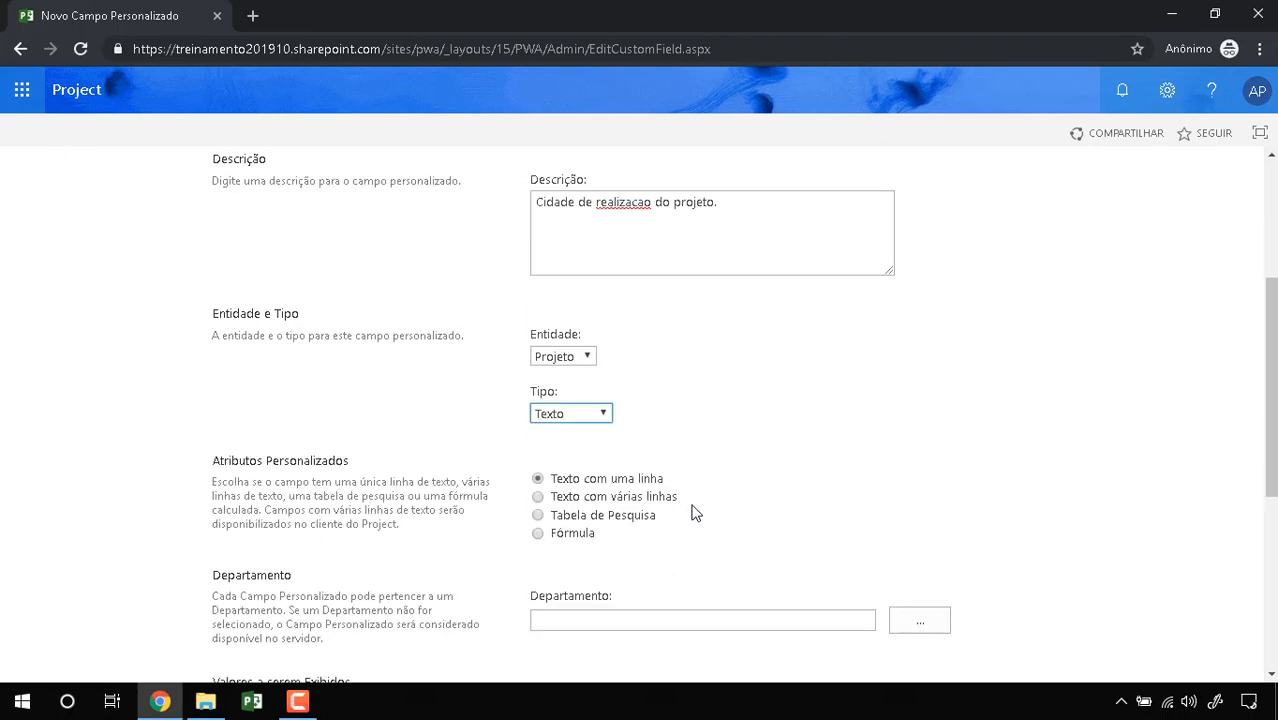
click(538, 515)
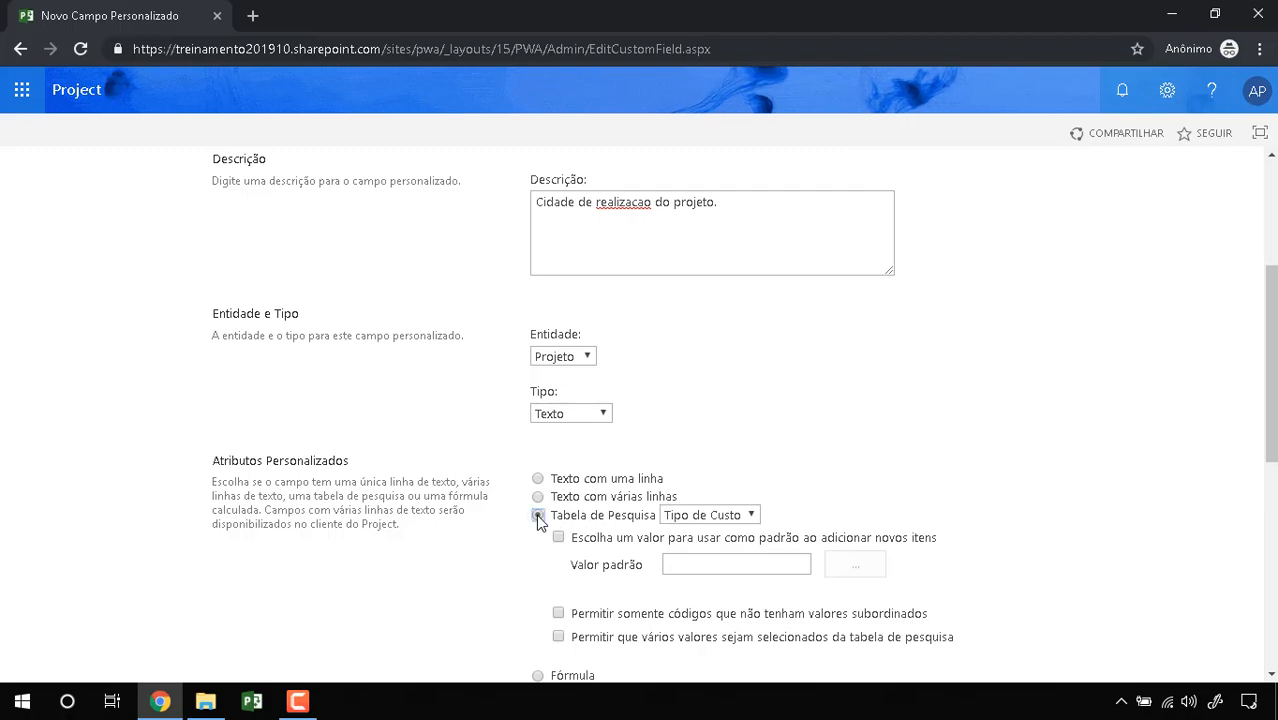
key(ctrl+1)
click(559, 547)
mouse_move(495, 430)
mouse_down()
mouse_move(488, 438)
mouse_move(733, 471)
mouse_up()
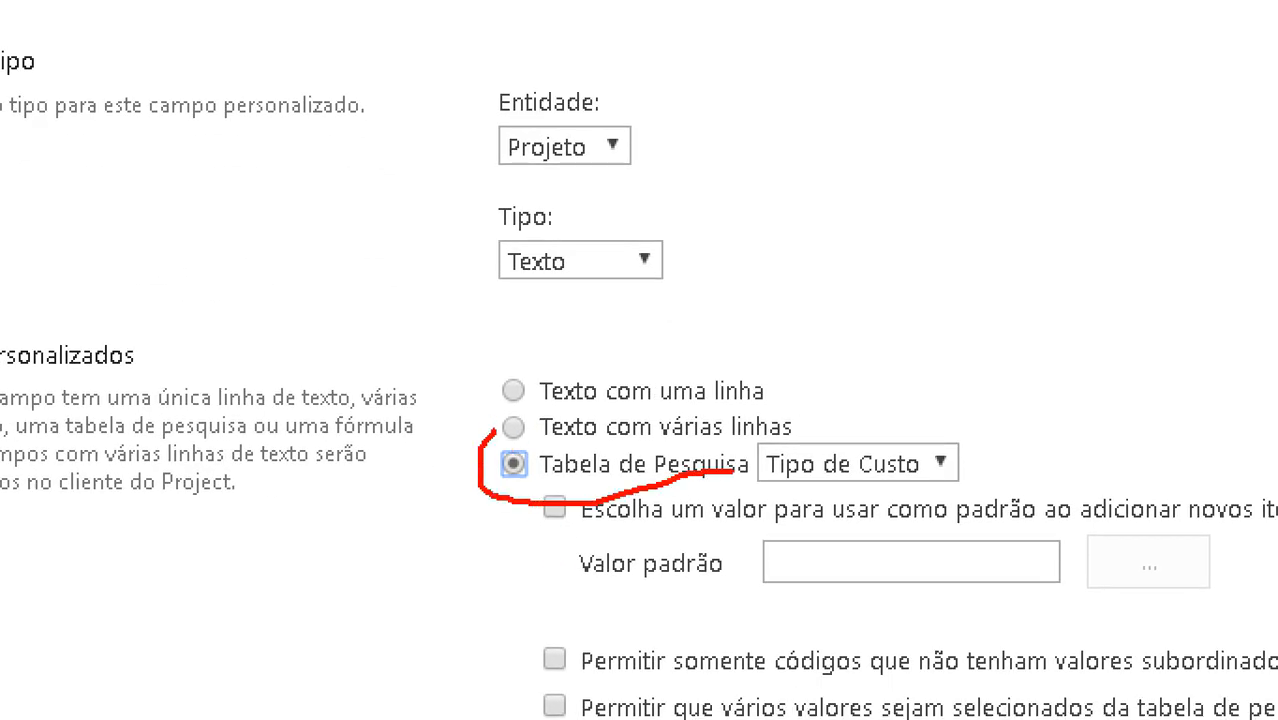
key(Escape)
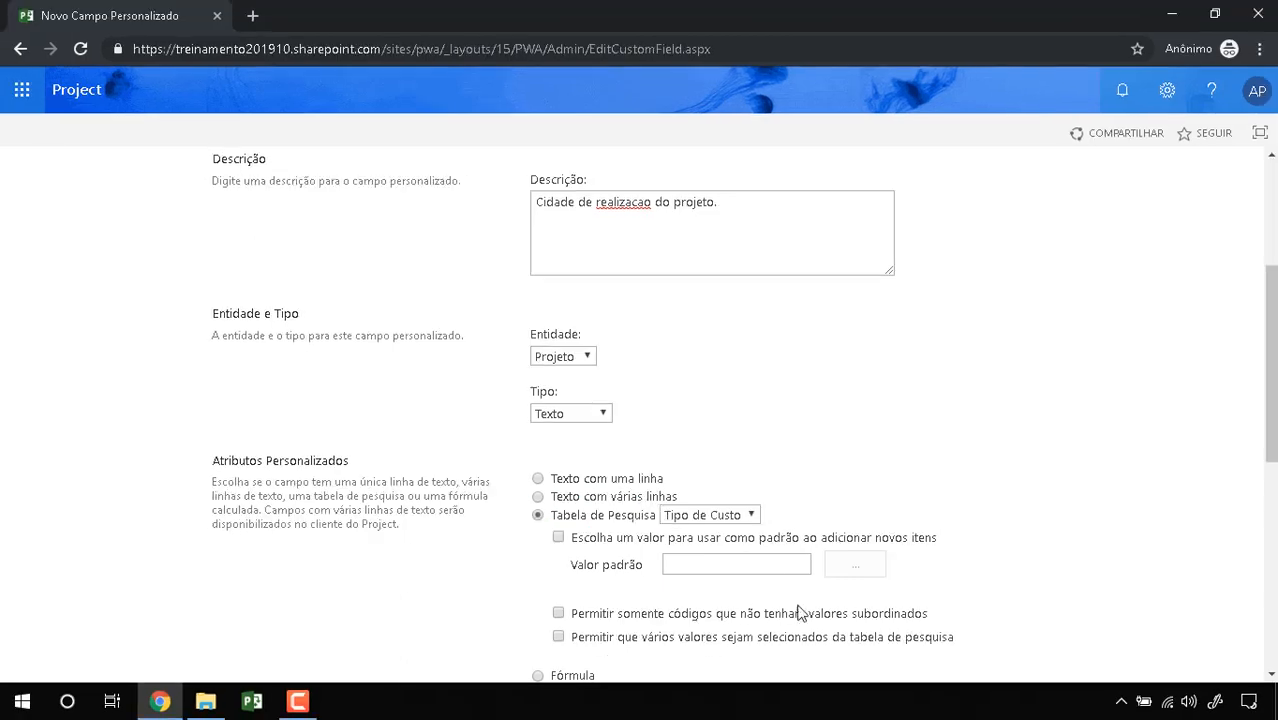
- Choose Localidade as the lookup table that supplies the field's values
click(751, 518)
scroll(855, 518, down, 2)
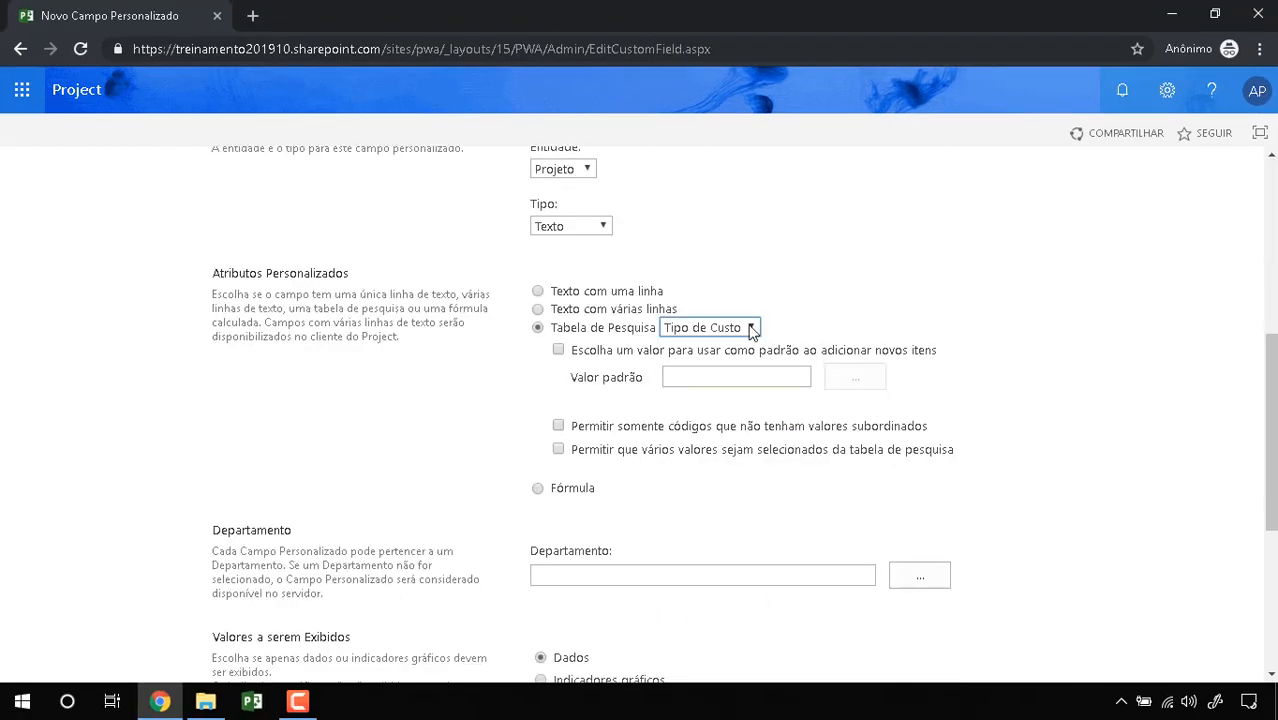
click(751, 328)
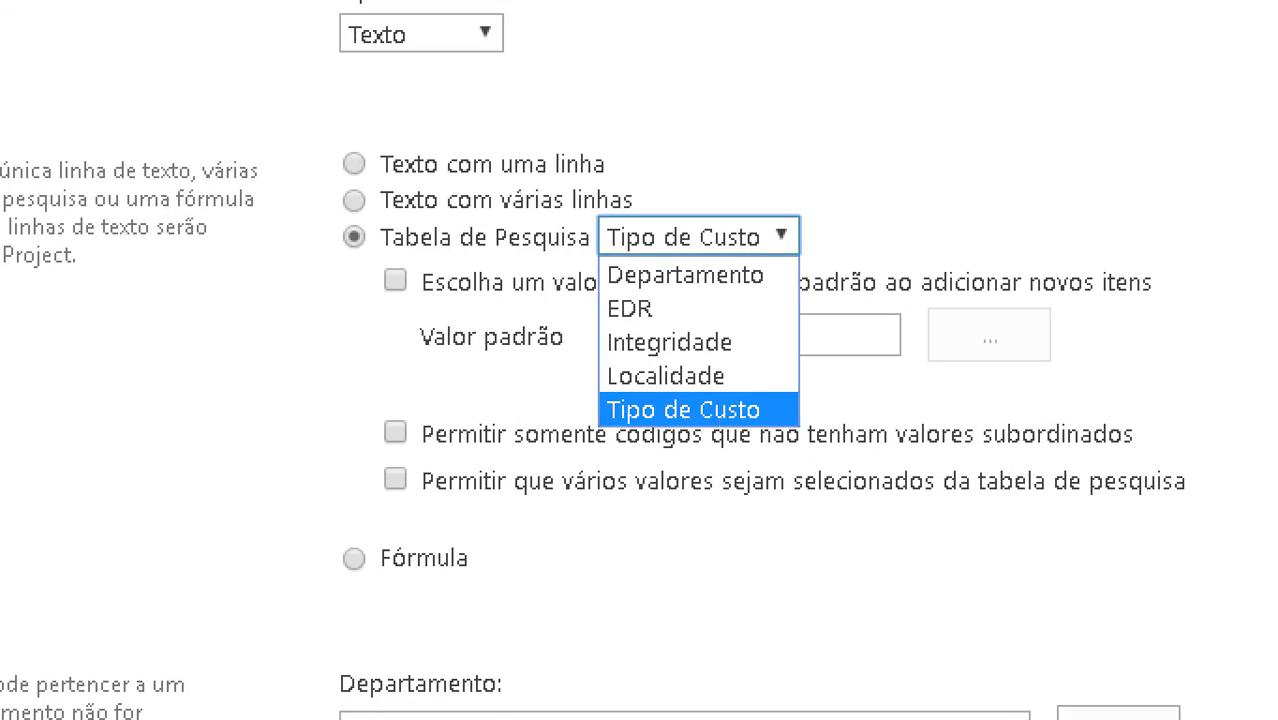
click(713, 387)
mouse_move(645, 391)
mouse_down()
mouse_move(602, 404)
mouse_move(720, 420)
mouse_move(643, 384)
mouse_up()
key(Escape)
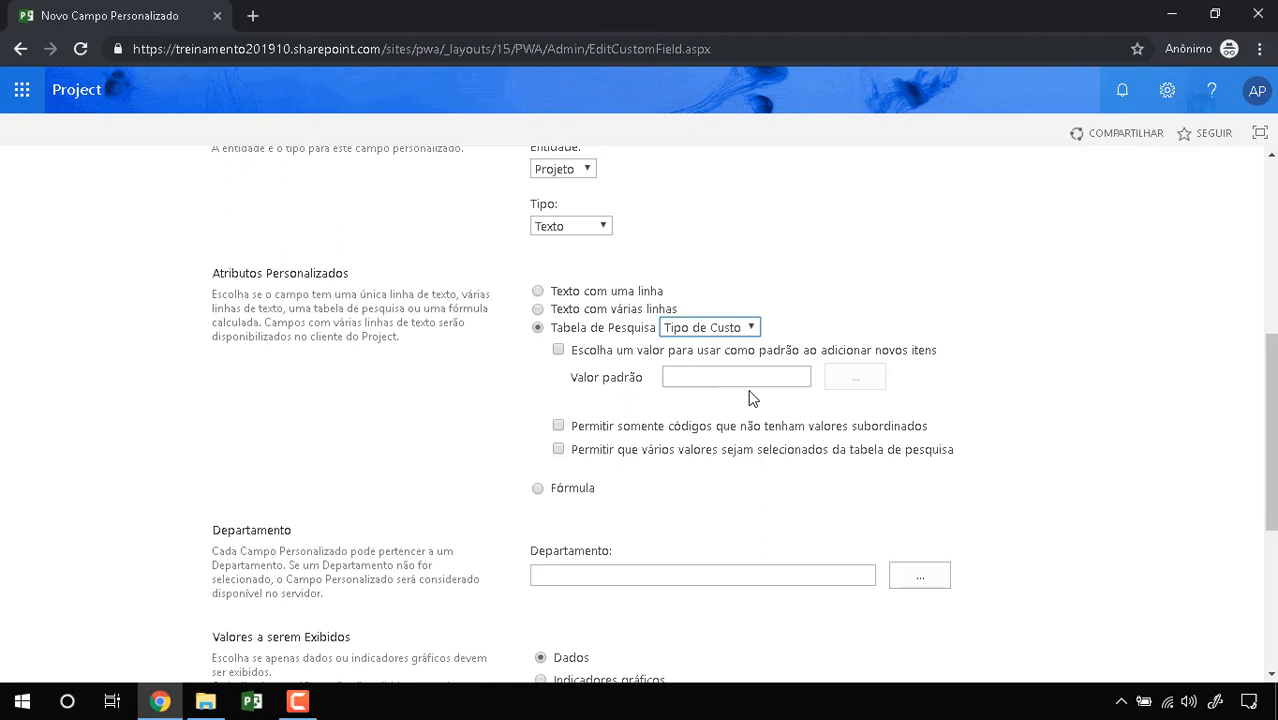
click(735, 333)
click(700, 380)
- Enable a default value for new items and pick Sao Paulo under Brasil as that default
click(598, 356)
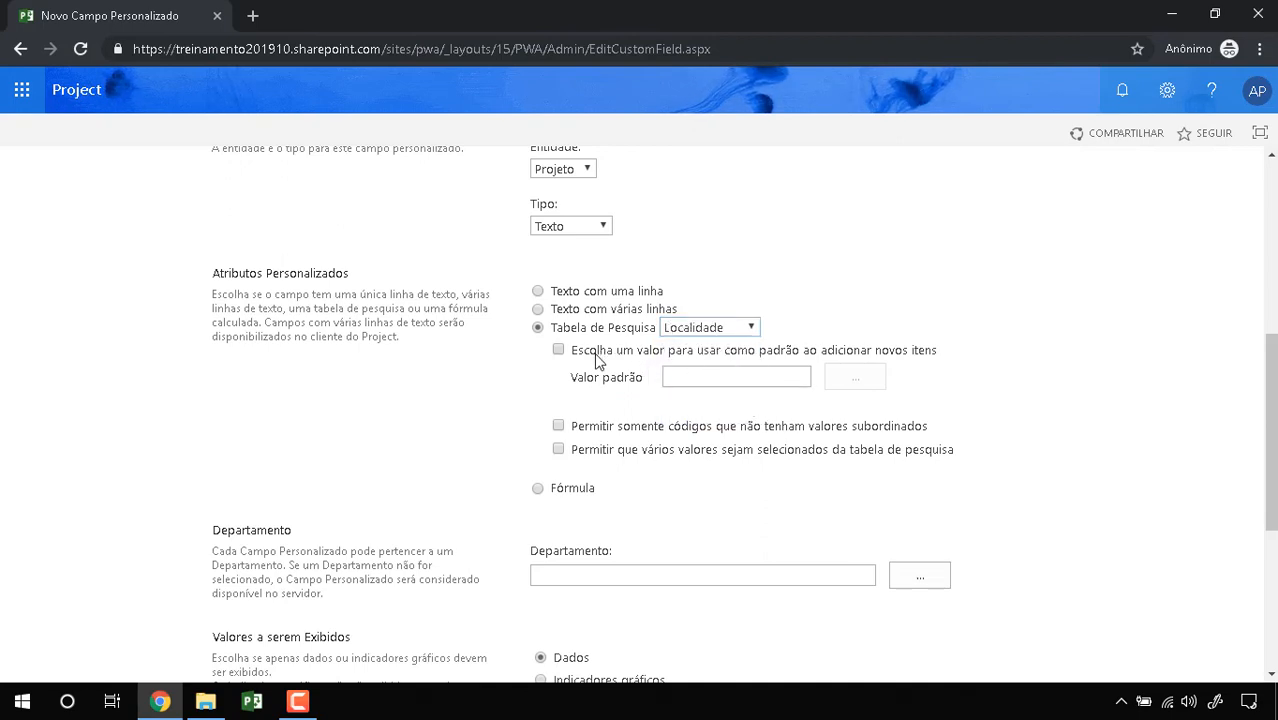
click(845, 381)
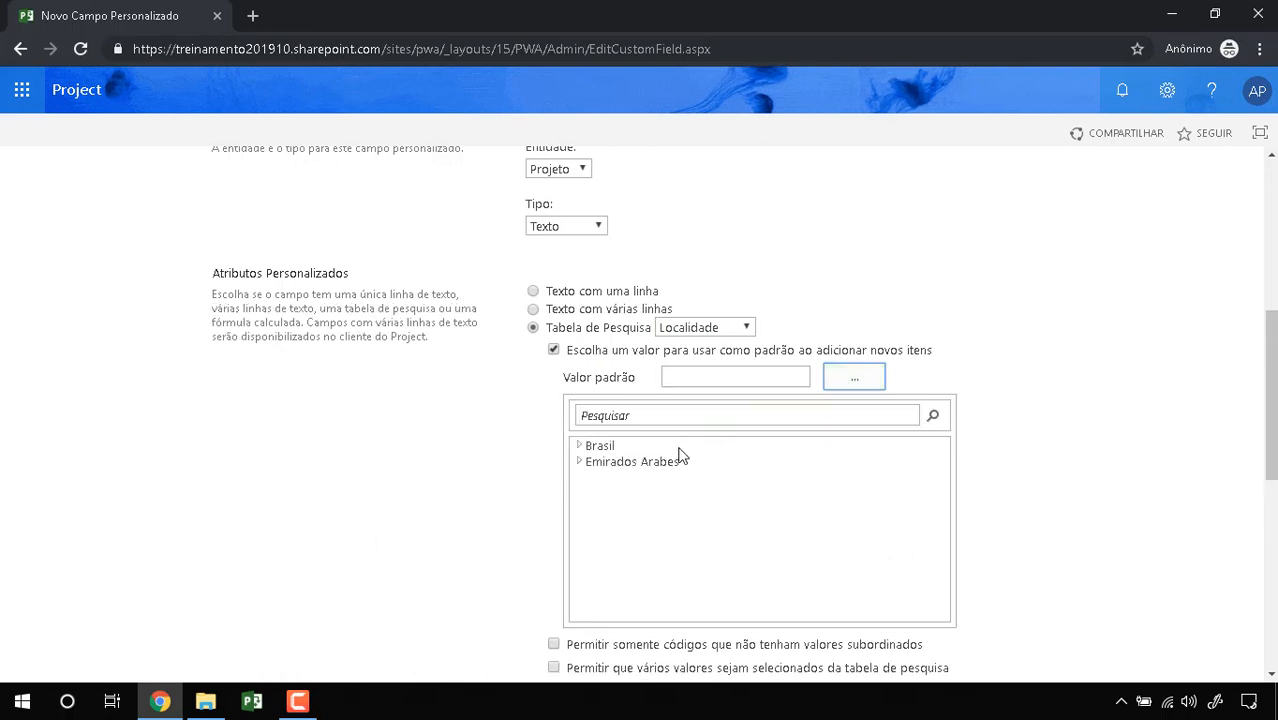
click(579, 446)
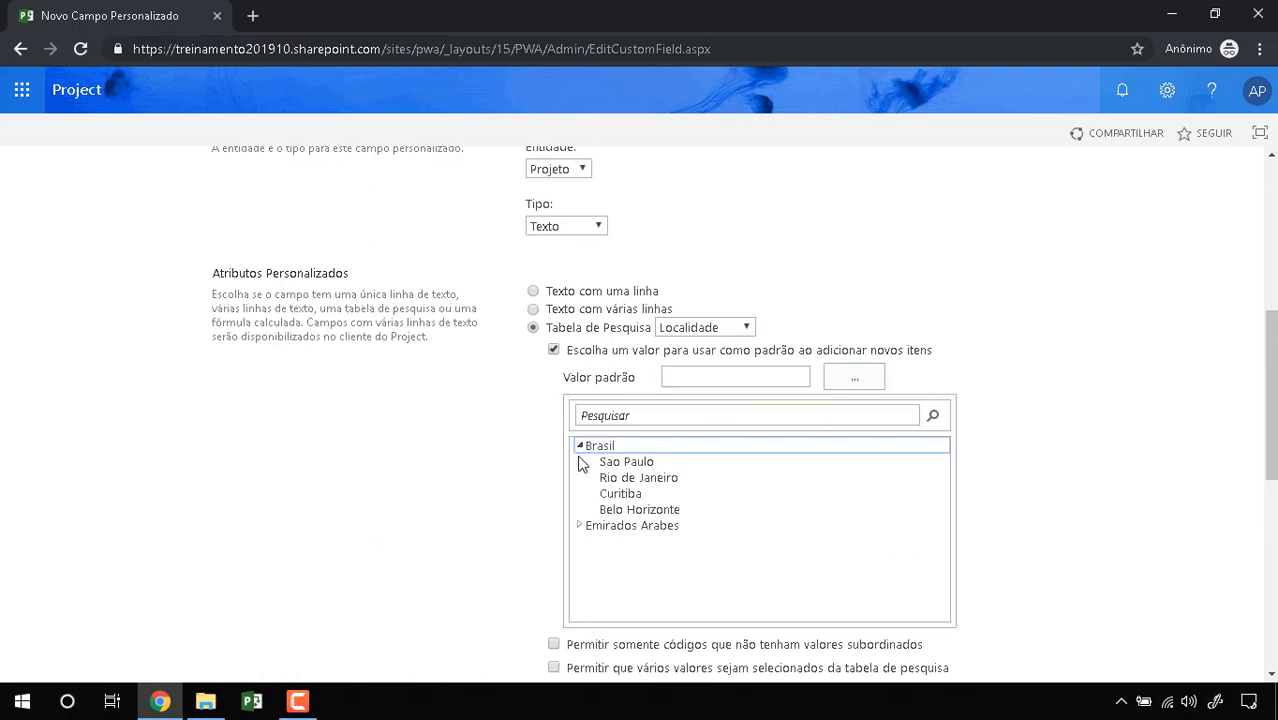
click(580, 526)
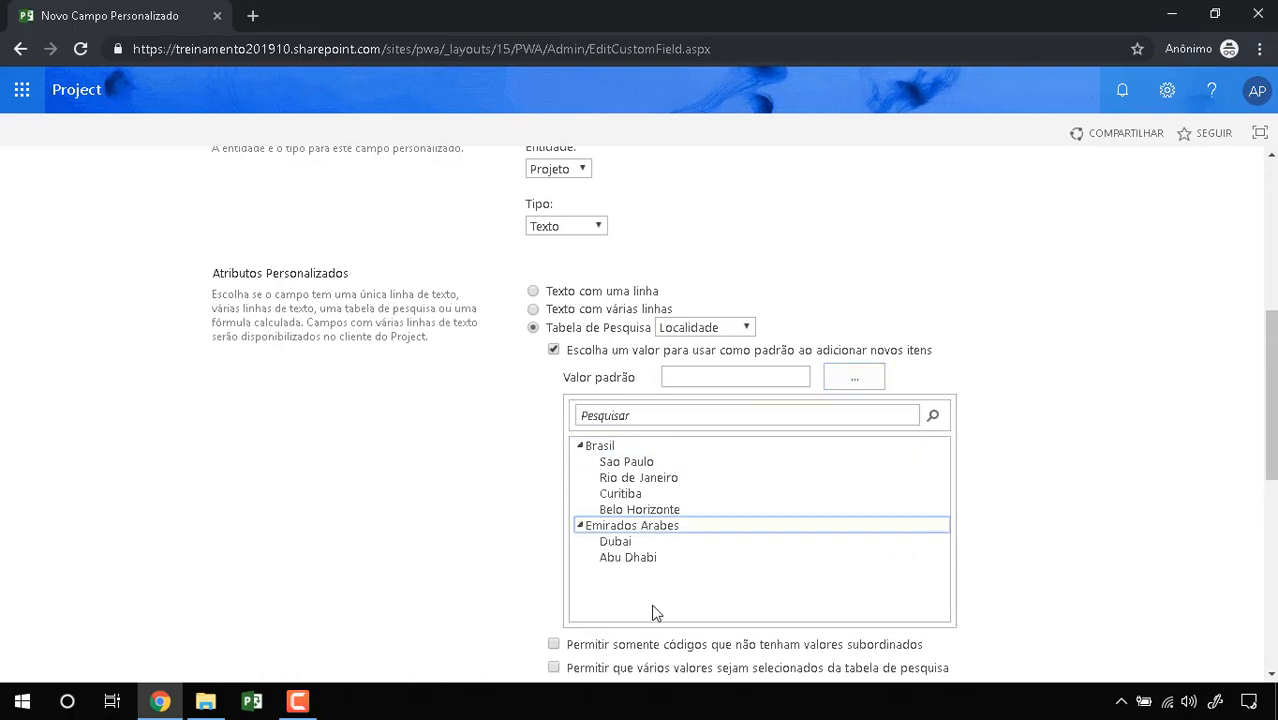
double_click(614, 463)
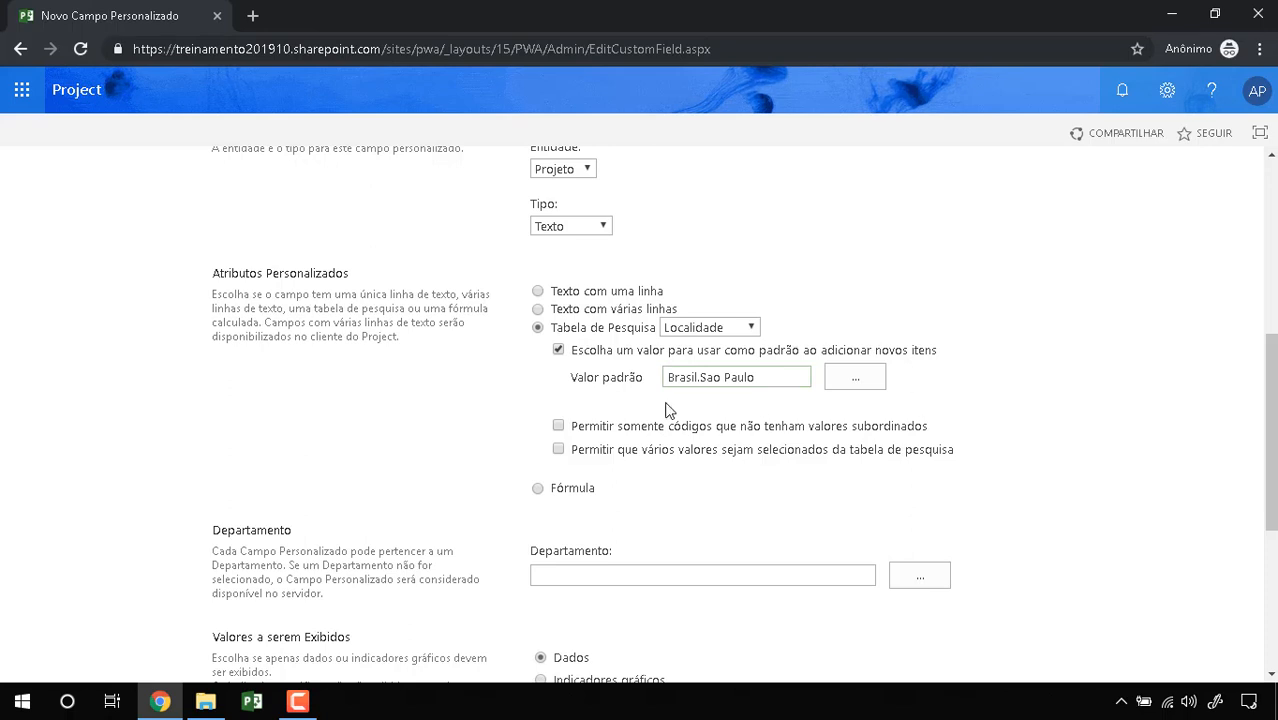
- Turn off the use of a default value when new items are added
click(559, 351)
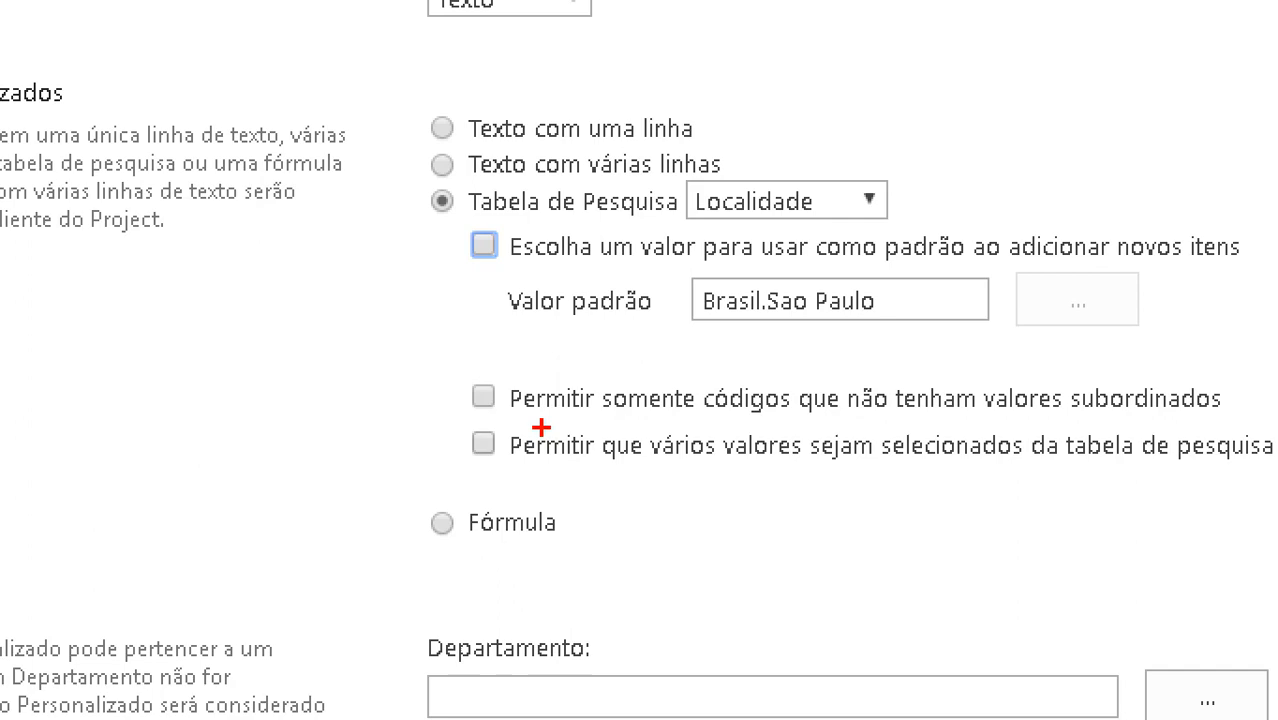
mouse_move(582, 438)
mouse_down()
mouse_move(617, 467)
mouse_move(1274, 462)
mouse_move(1012, 428)
mouse_move(538, 416)
mouse_move(470, 428)
mouse_up()
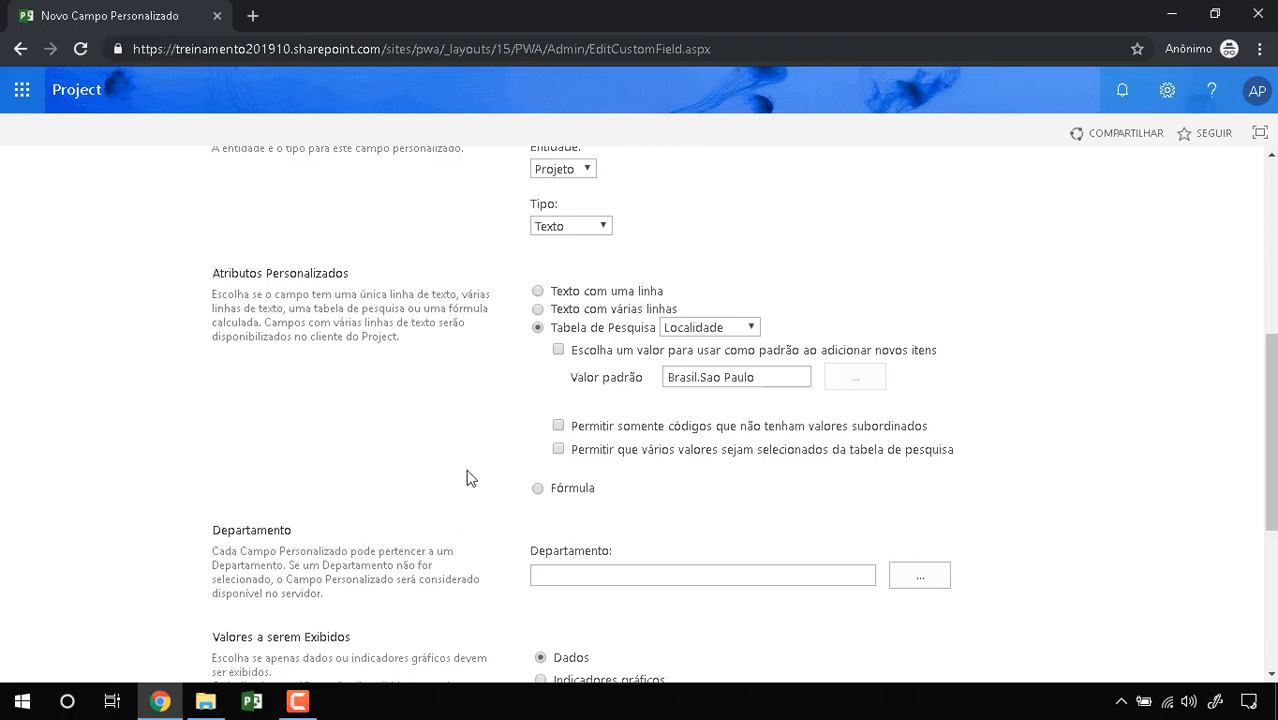
- Review the field's department, displayed values, behavior and required-information settings
scroll(461, 471, down, 2)
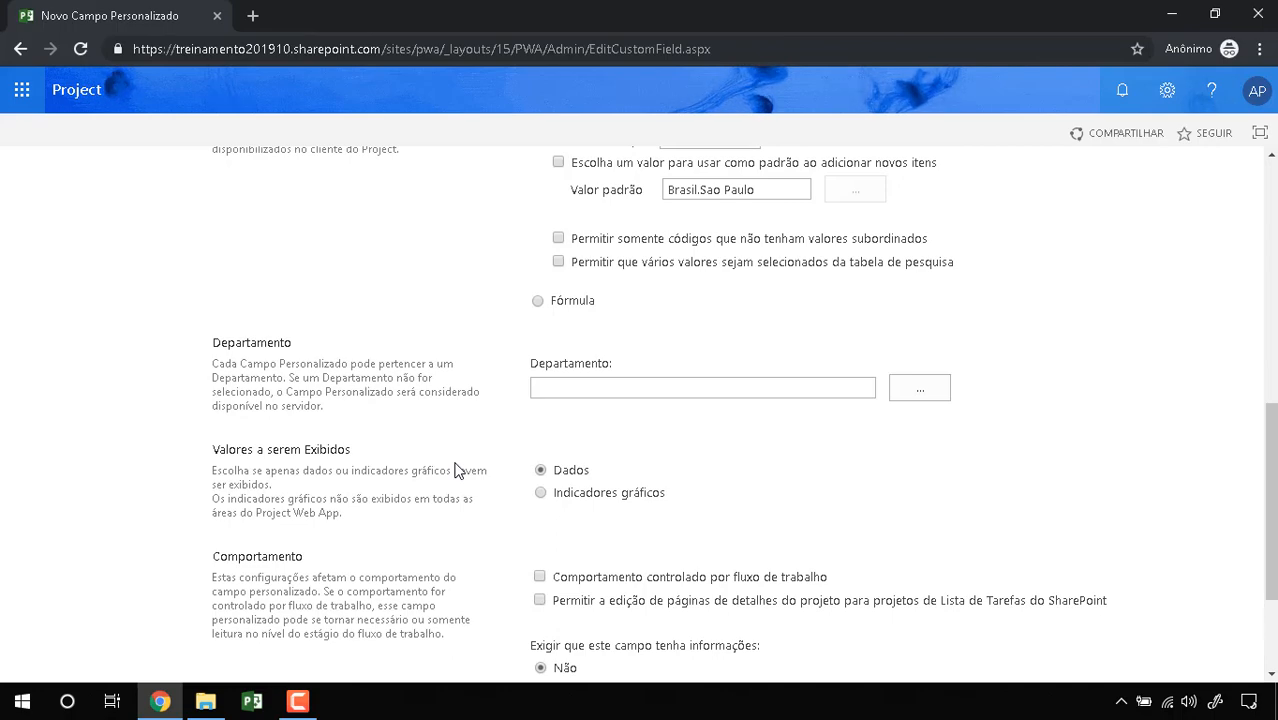
scroll(707, 294, up, 2)
scroll(722, 328, down, 2)
scroll(725, 330, down, 1)
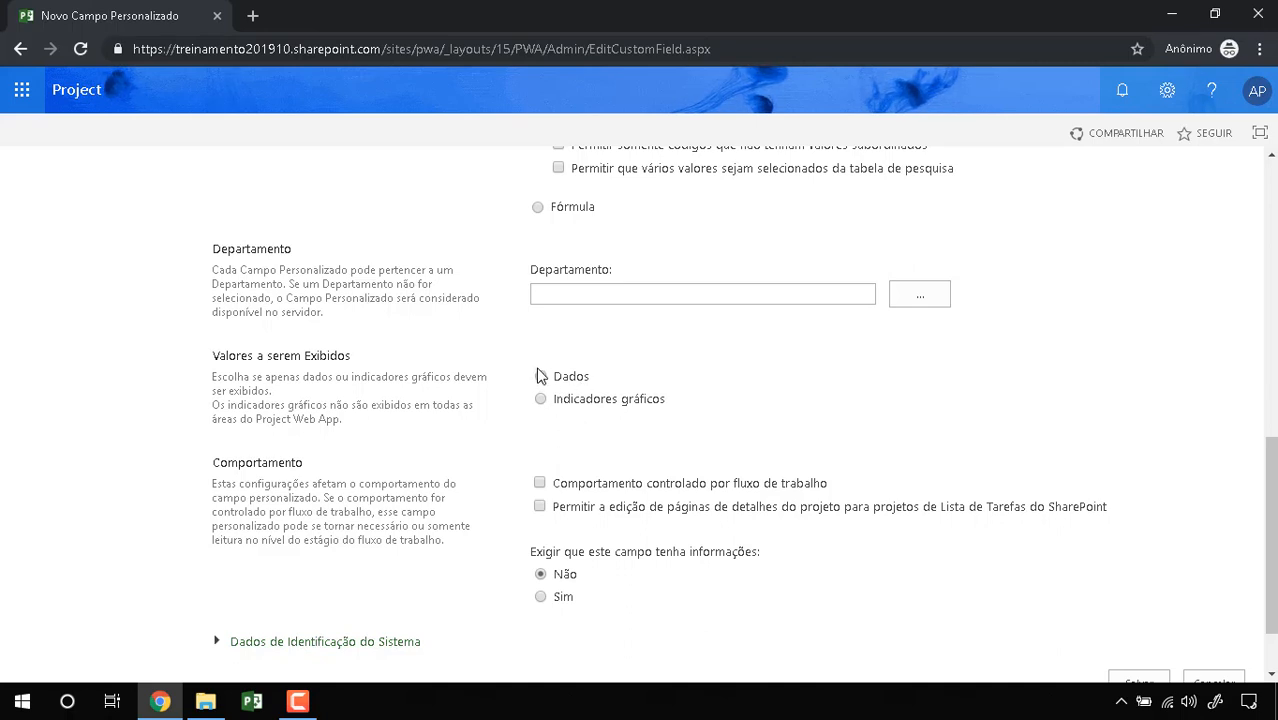
scroll(543, 375, down, 1)
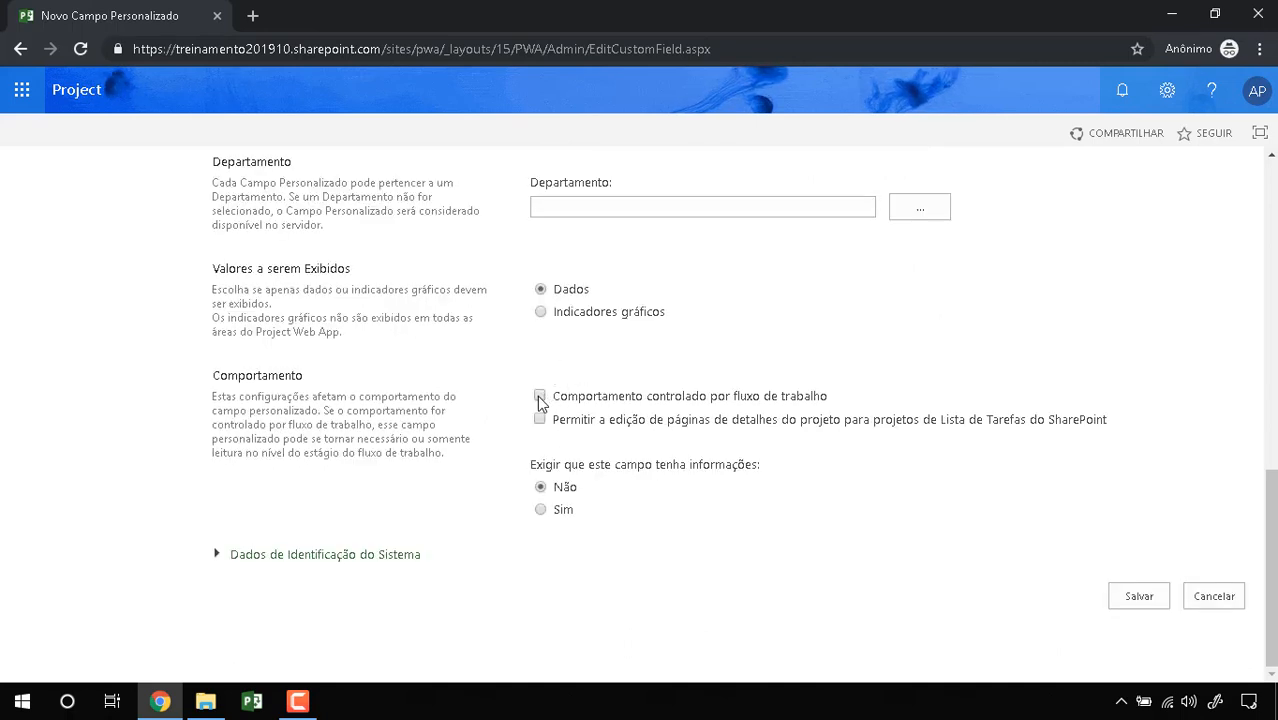
- Make the Localidade field's behavior workflow-controlled and save the custom field
click(539, 396)
drag(301, 427, 446, 456)
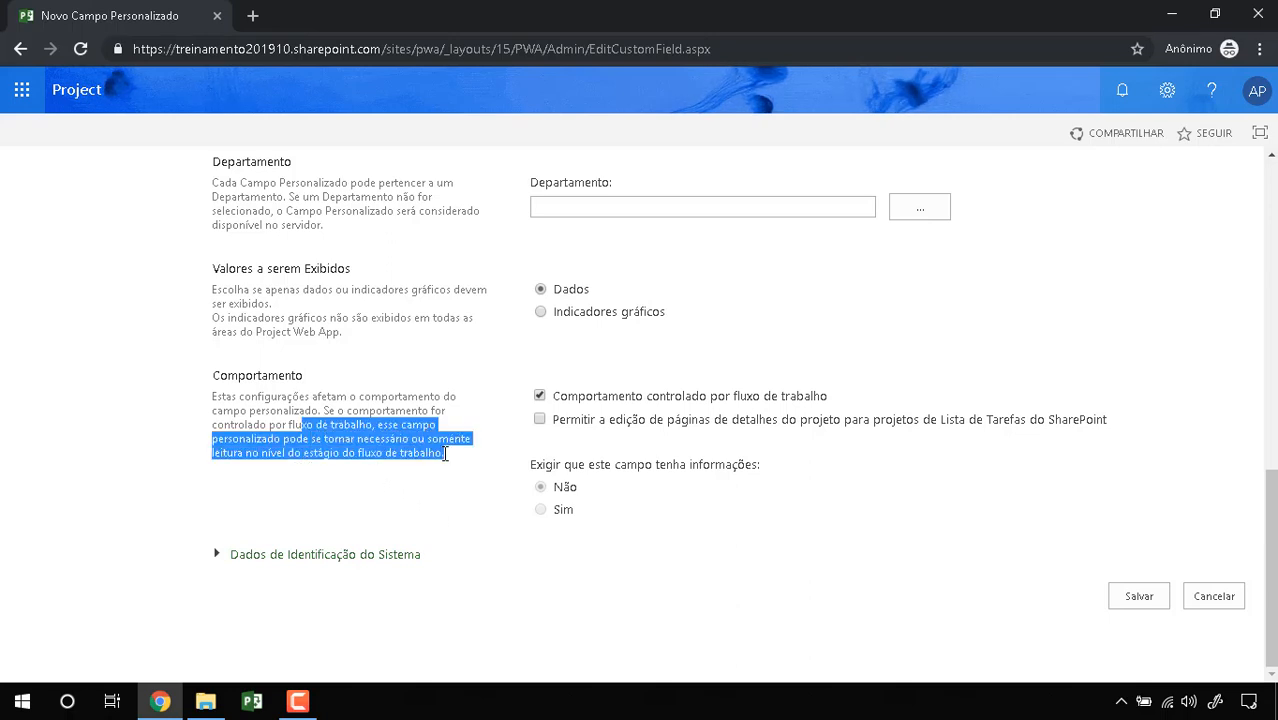
click(499, 438)
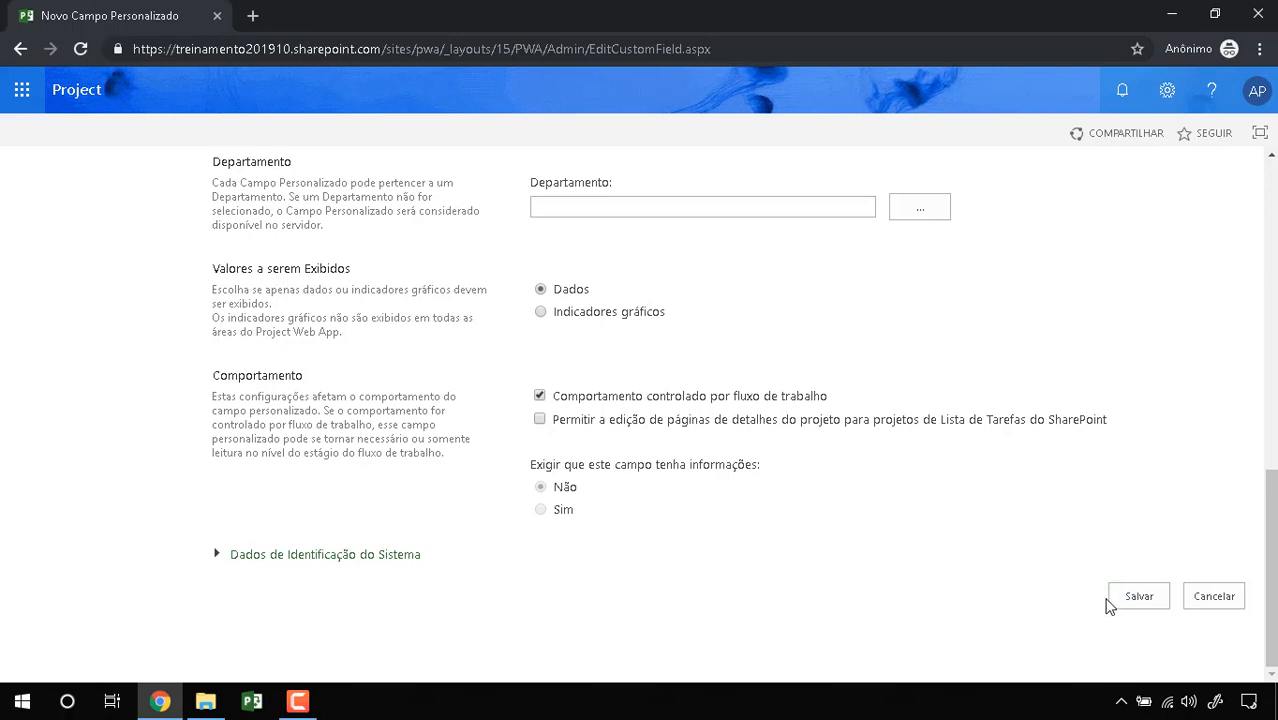
click(1138, 596)
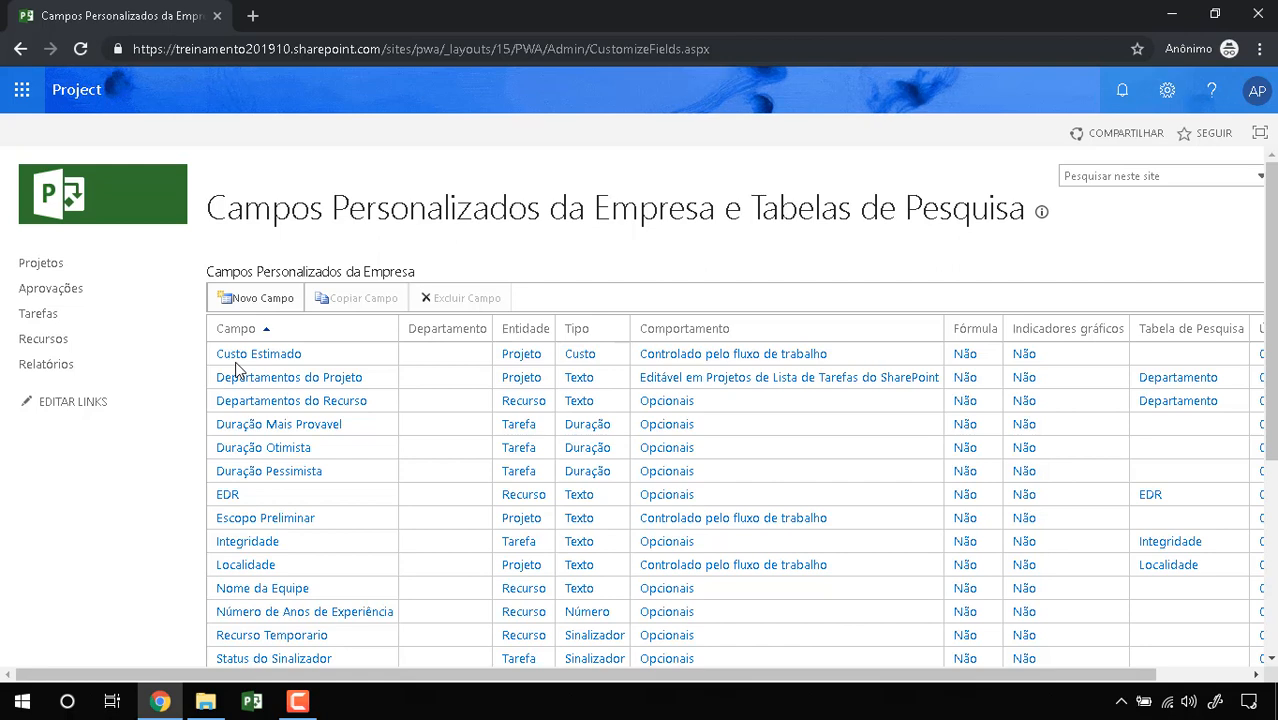
- Start a new lookup table and name it Tipo de Fornecedor
click(254, 297)
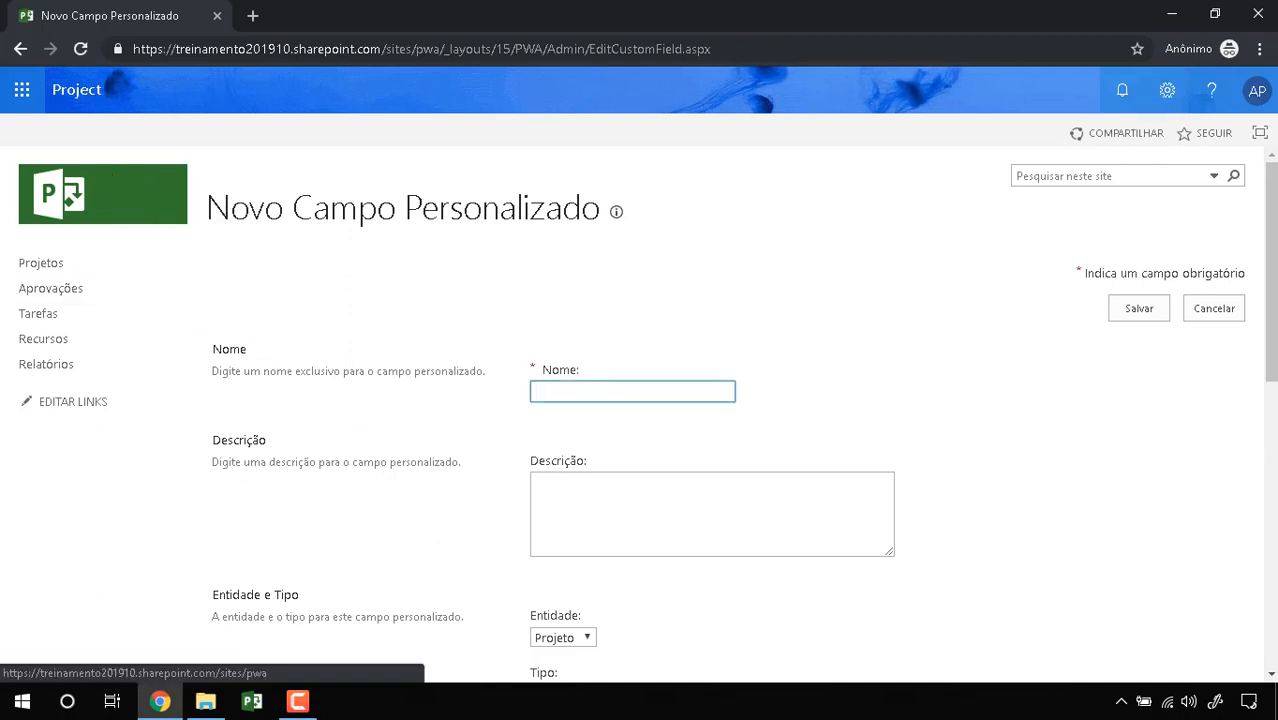
click(1200, 316)
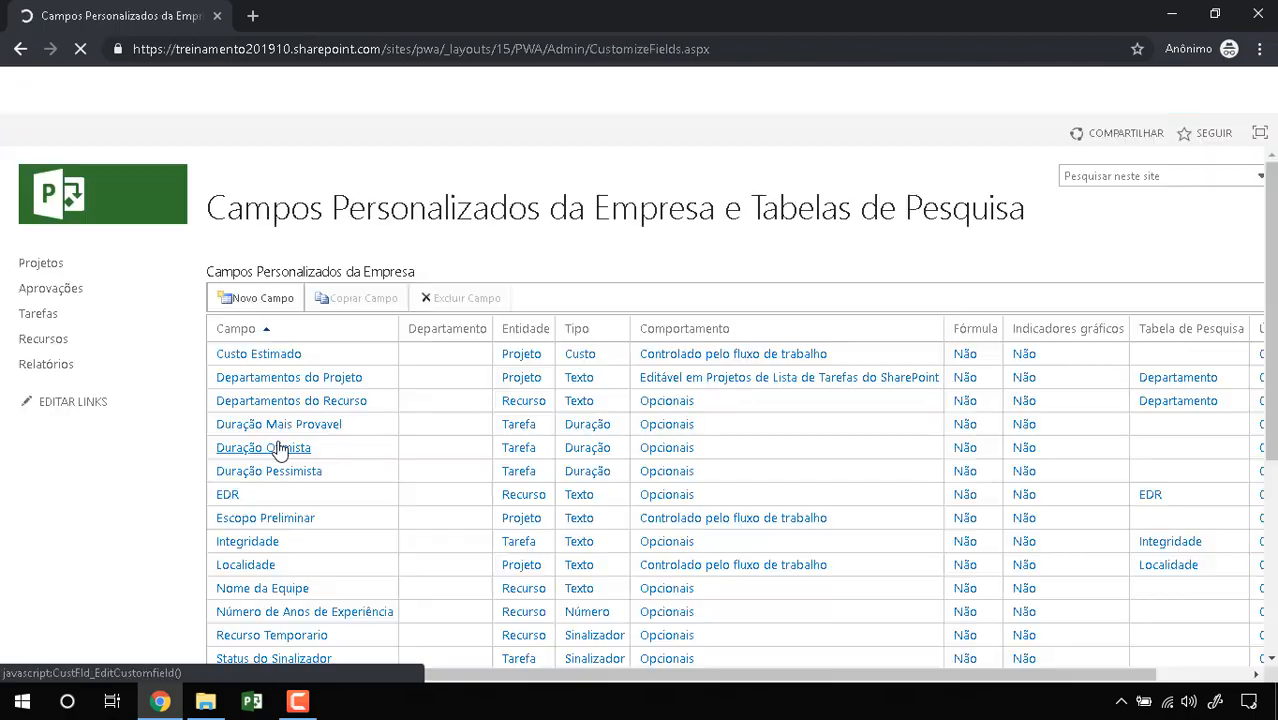
scroll(280, 450, down, 3)
click(283, 484)
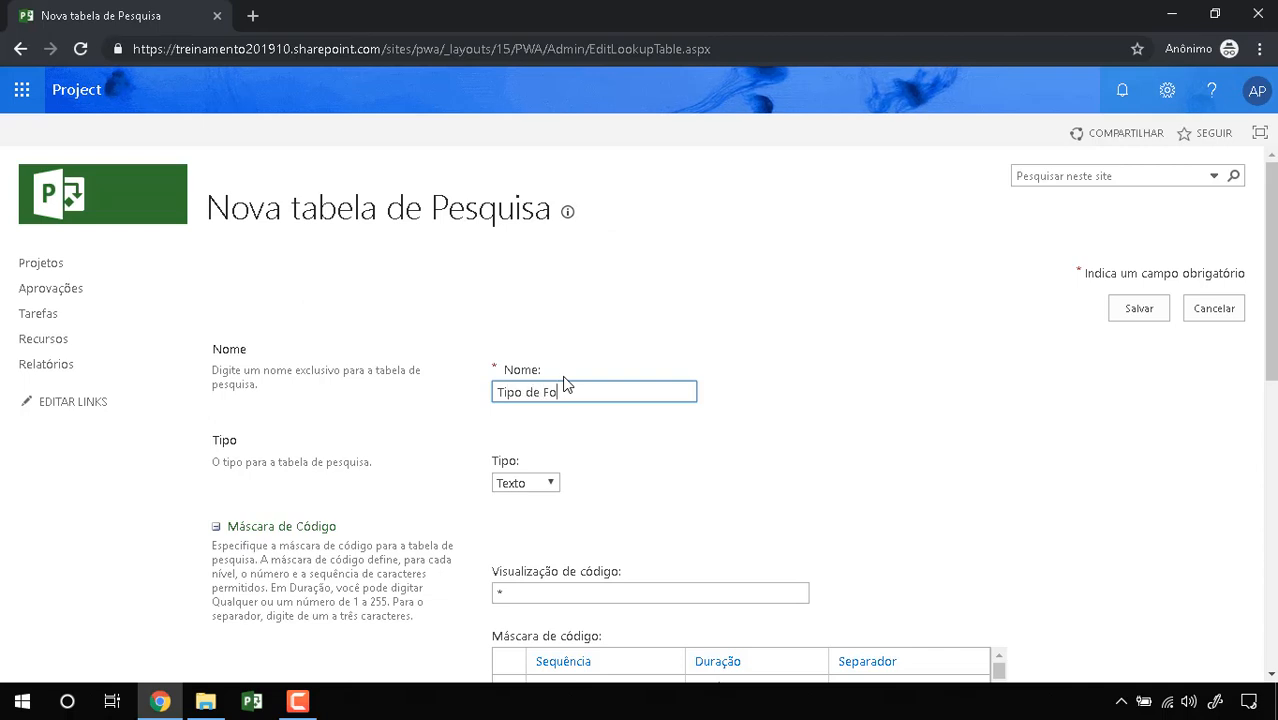
text(edor)
- Enter Material Permanente as the first value of the lookup table
scroll(565, 468, down, 1)
scroll(575, 467, down, 1)
scroll(585, 514, down, 1)
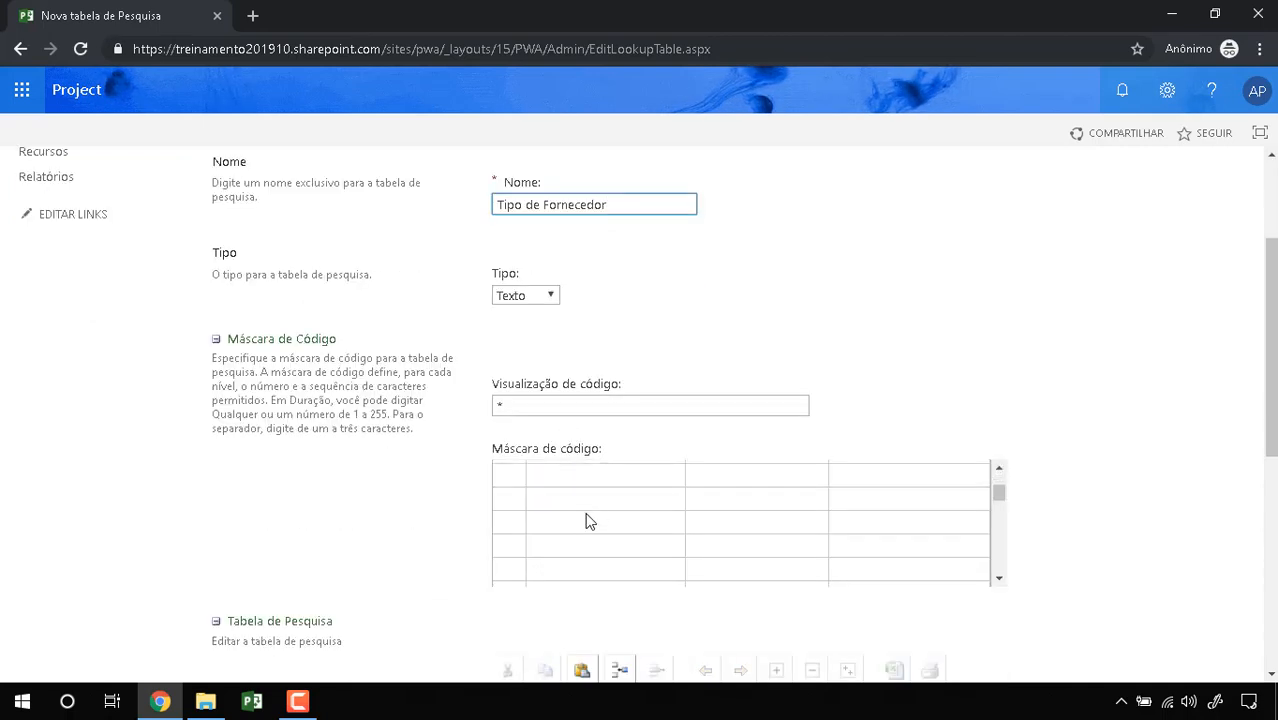
scroll(449, 544, down, 3)
scroll(447, 545, down, 1)
click(613, 353)
click(699, 357)
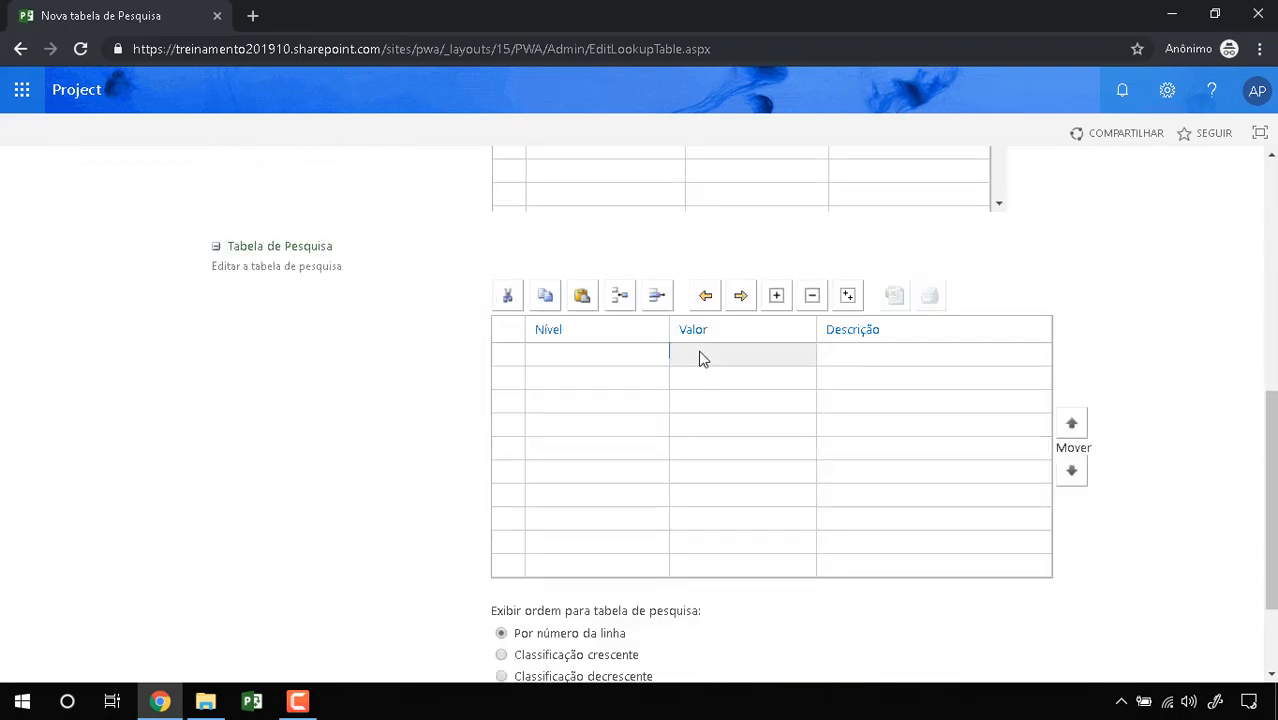
text(Mat)
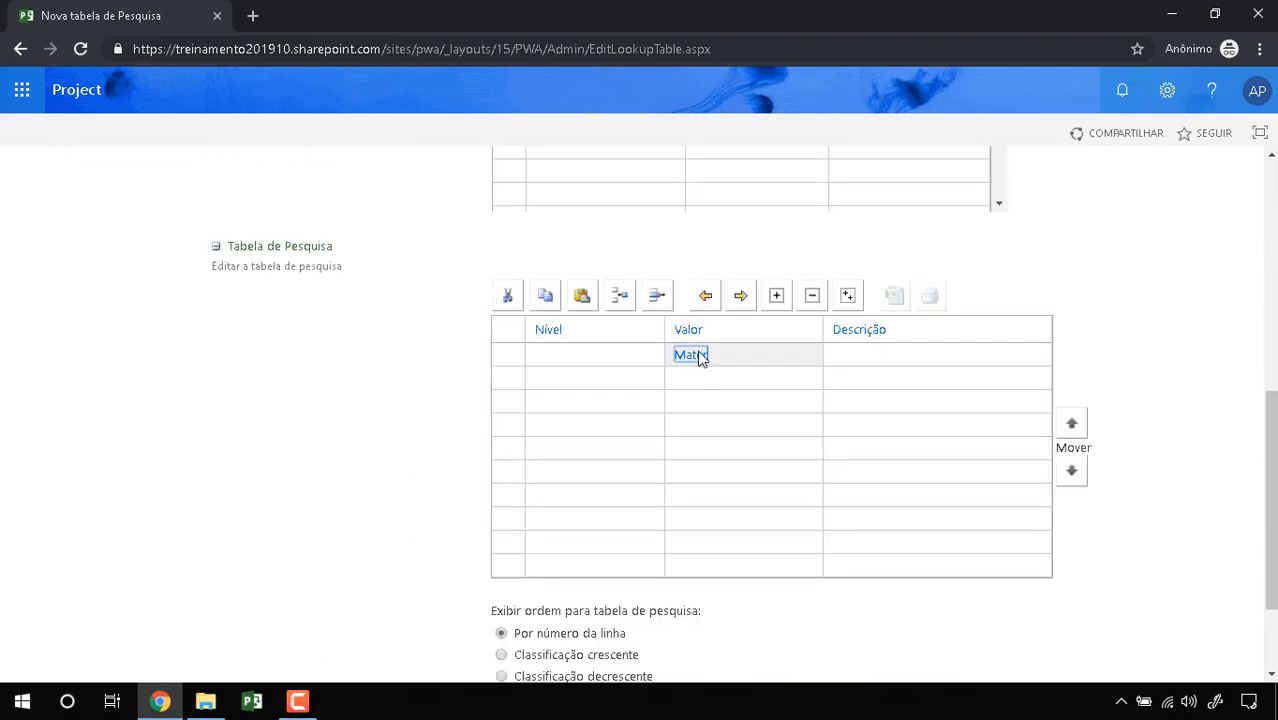
text(erial Permanente)
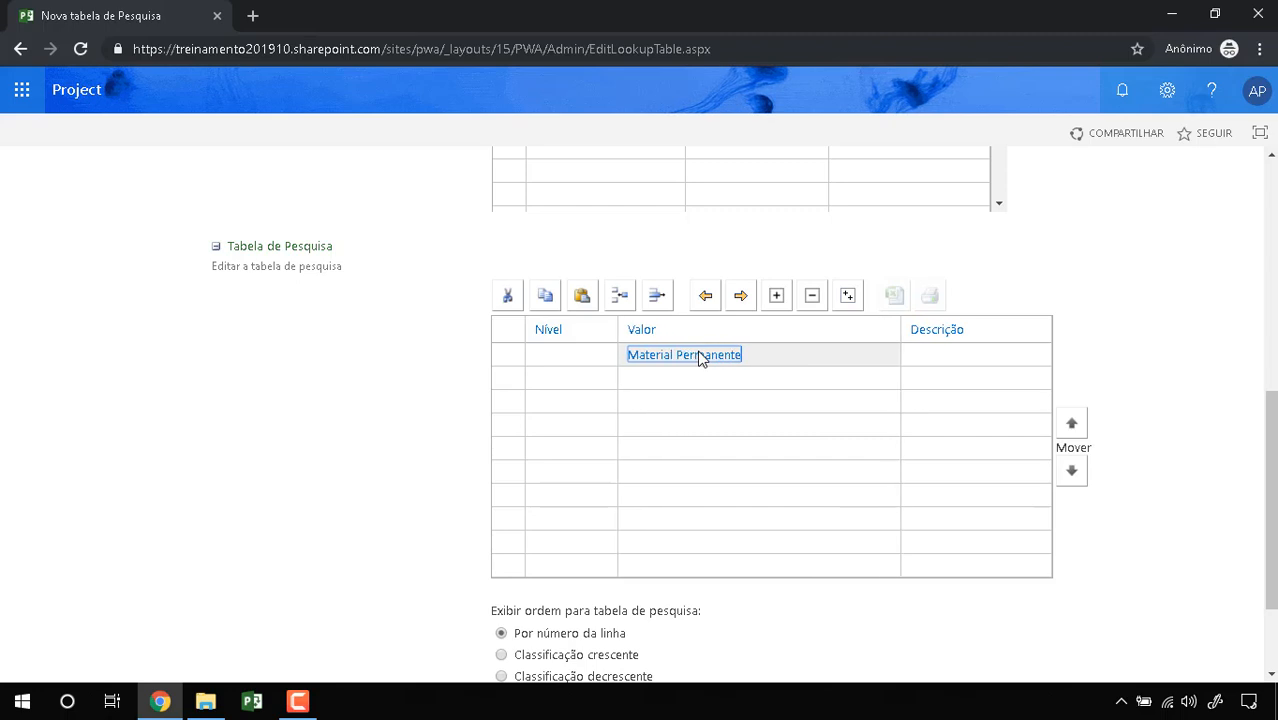
key(Return)
- Add Material de Consumo and Serviço as the second and third values and save the lookup table
text(Material d)
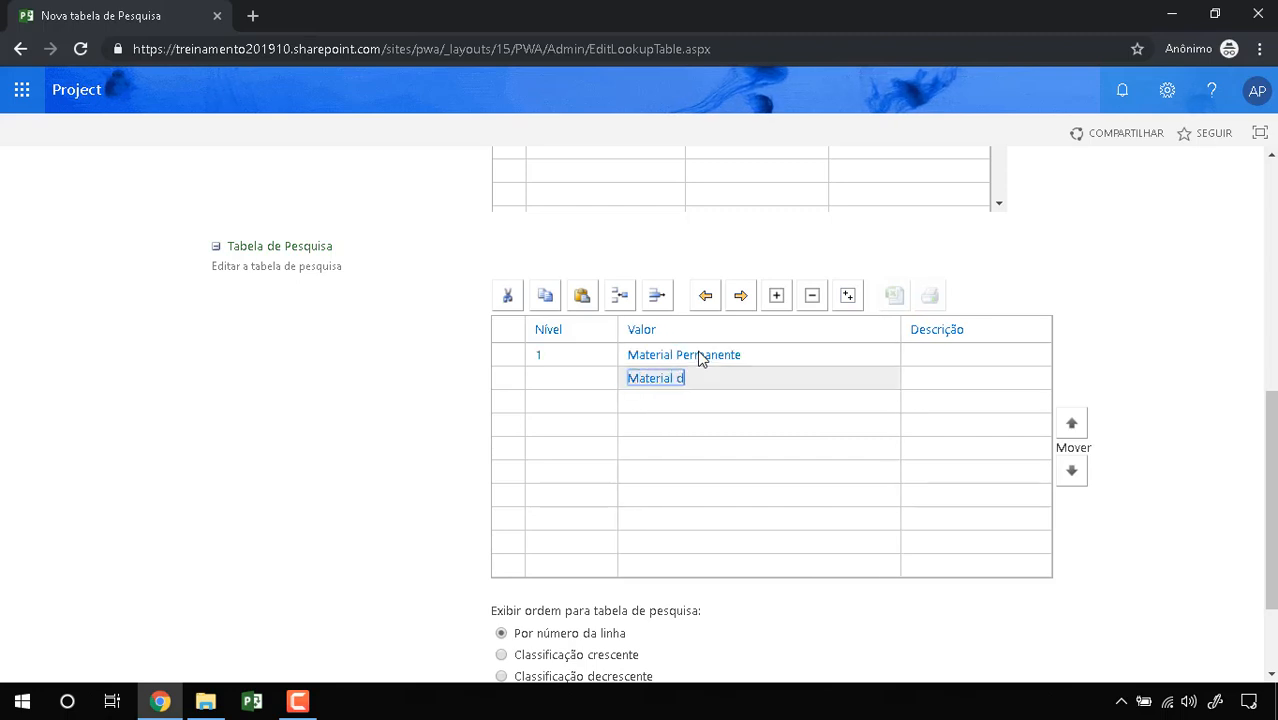
text(e Consulmo)
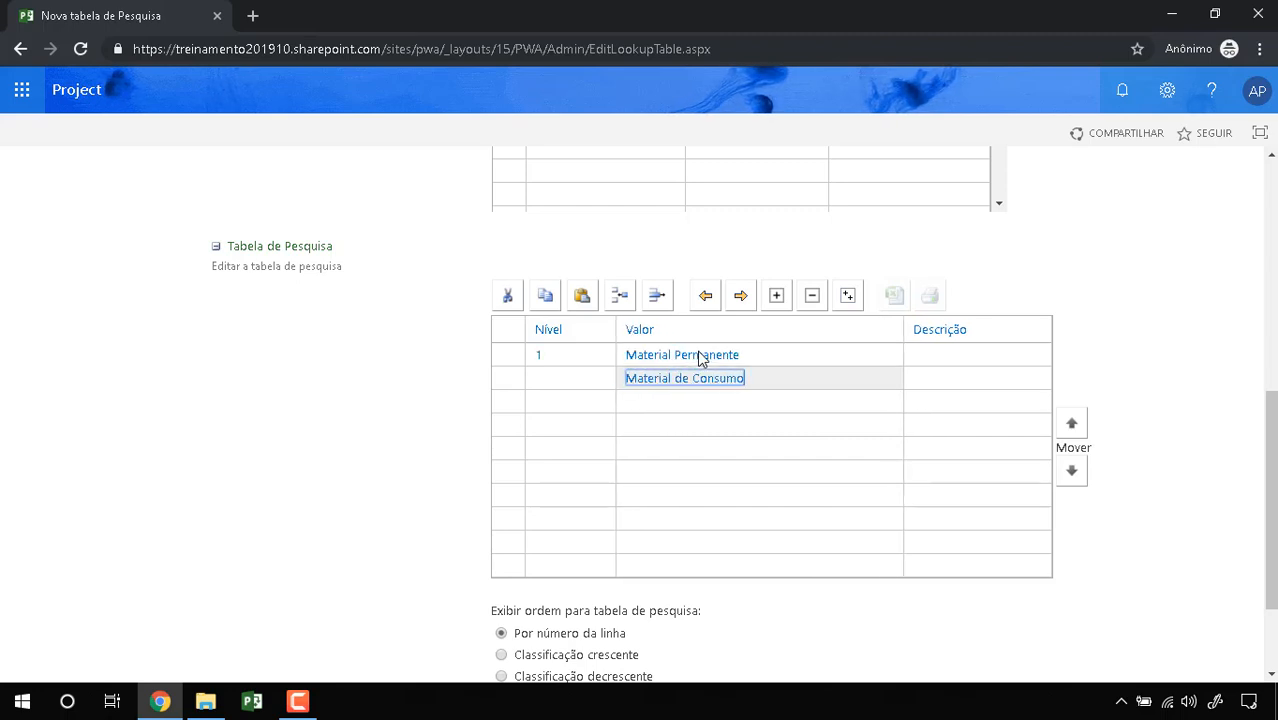
key(Return)
text(Seri)
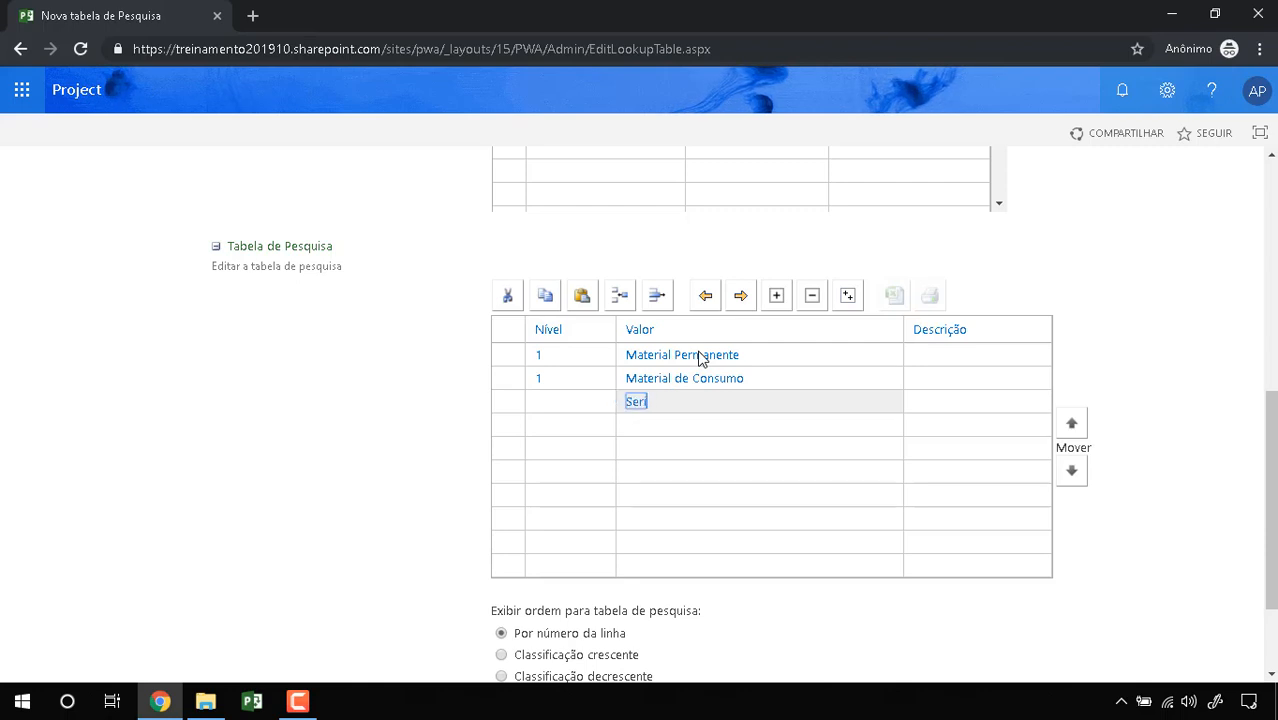
key(BackSpace)
text(rviço)
key(Return)
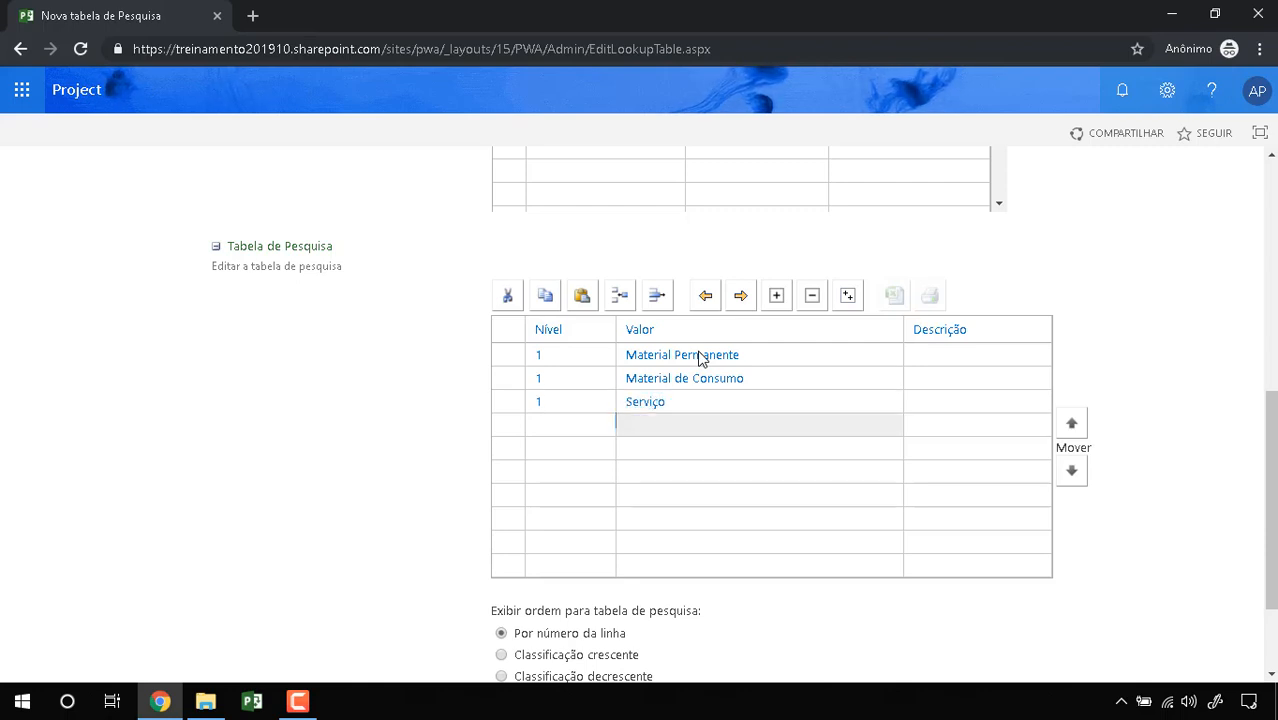
scroll(613, 405, down, 2)
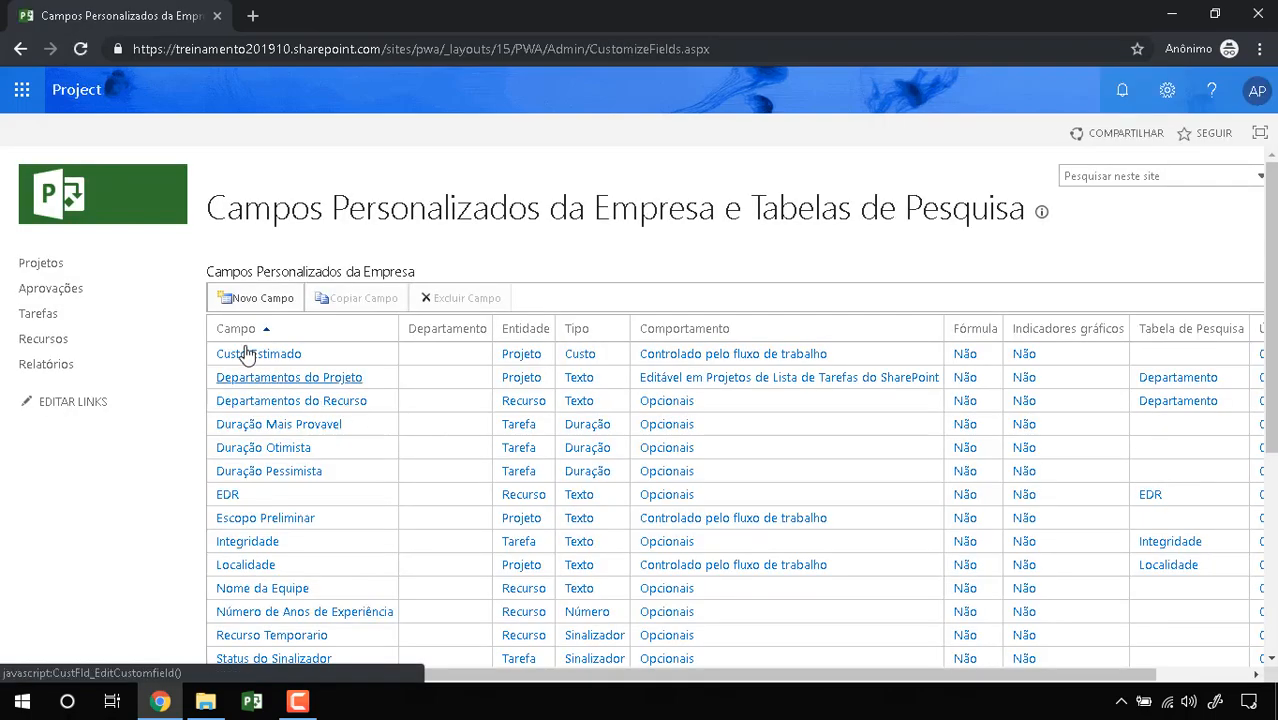
- Start a new custom field named Tipo de Fornecedor with the description "Material permanente, consumo e serviço."
click(243, 300)
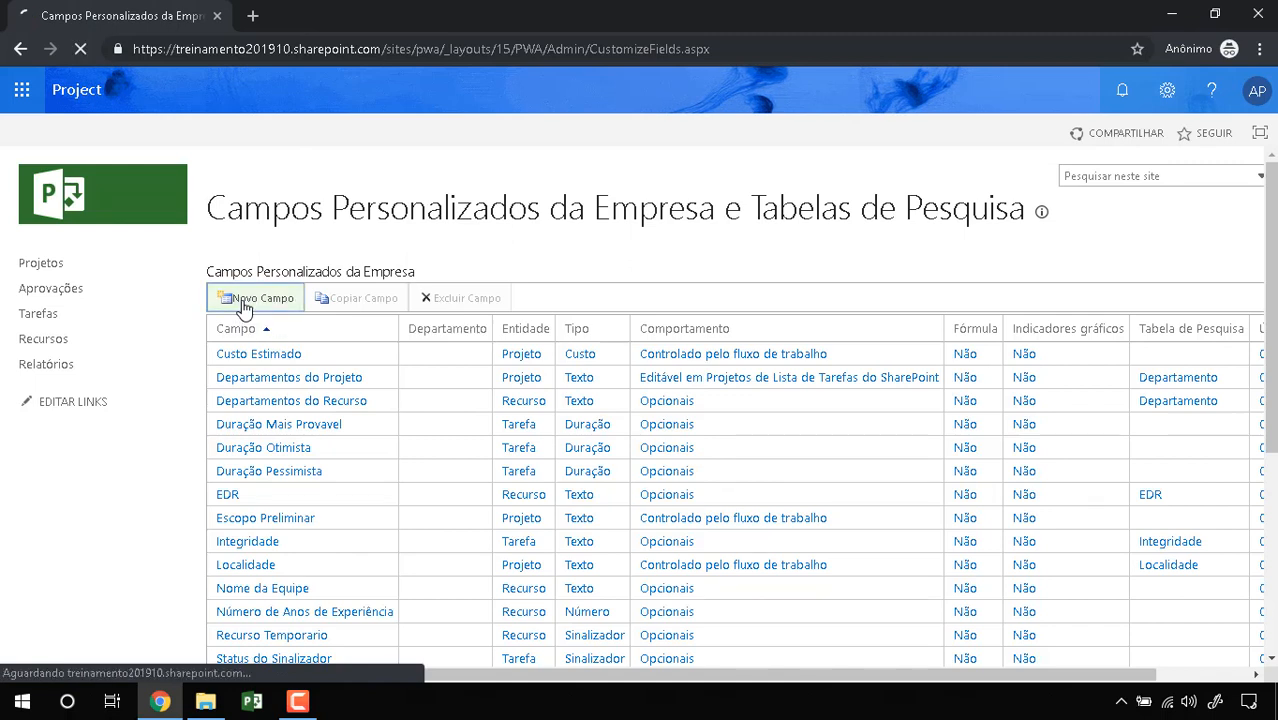
click(597, 385)
text(Tipo de)
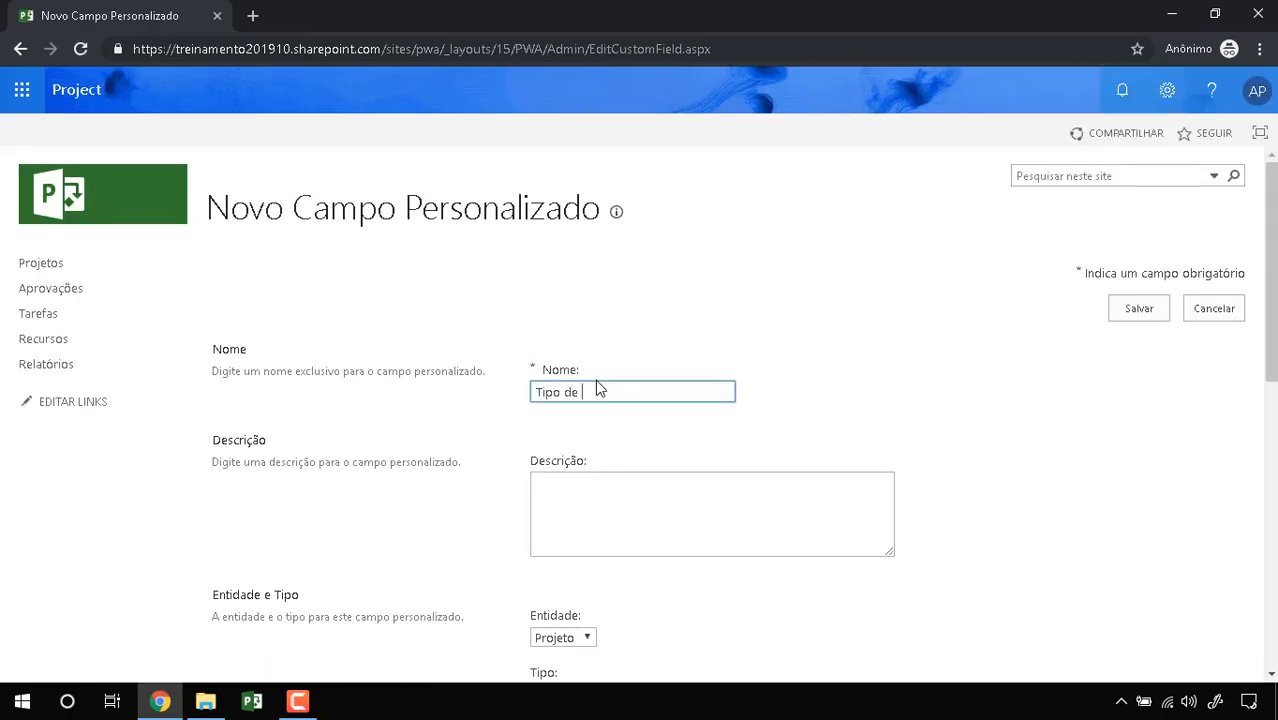
text( Fornecedor)
click(686, 502)
text(M)
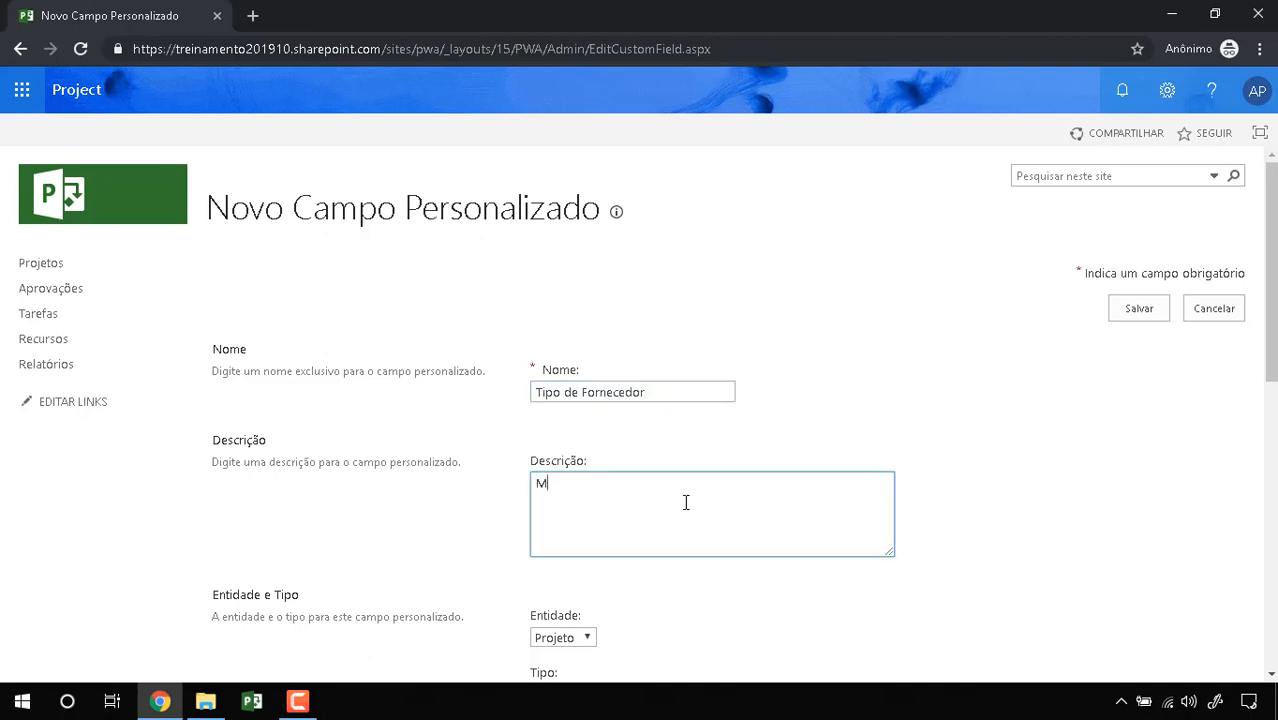
text(aterial permanente, consumo e serviço.)
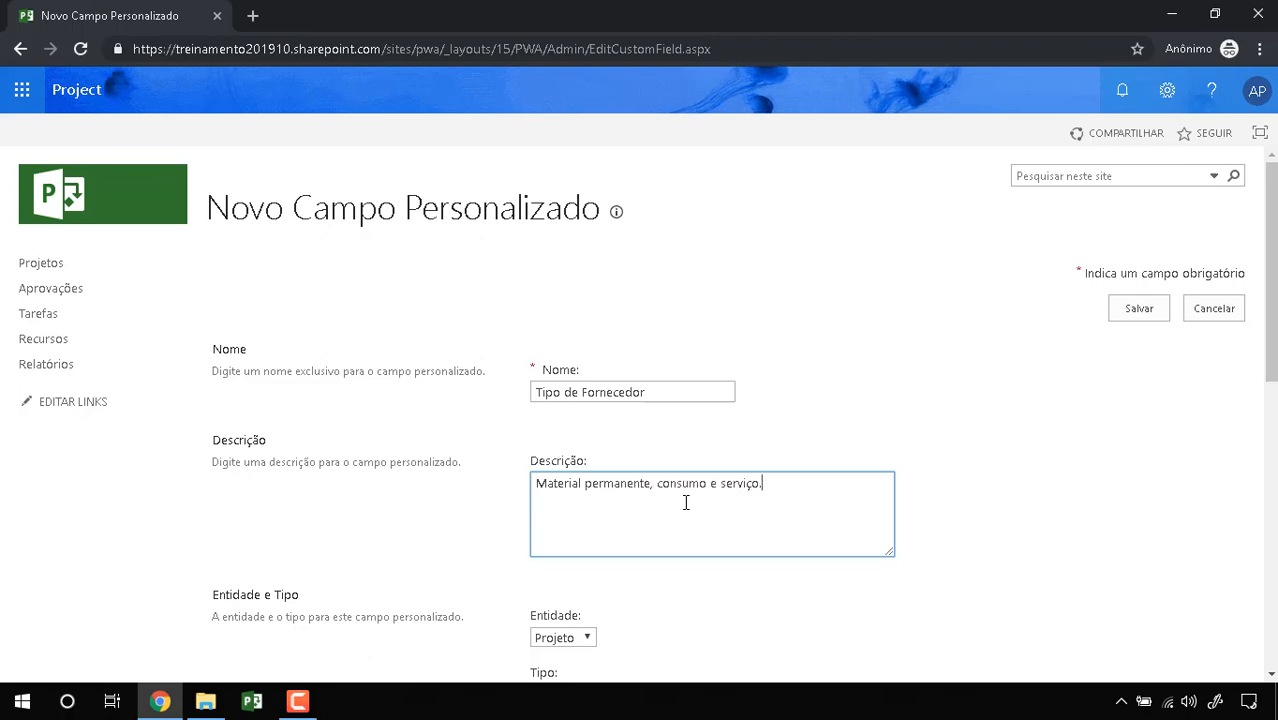
- Set the field's entity to Recurso and keep Texto as its type
scroll(678, 505, down, 2)
click(560, 451)
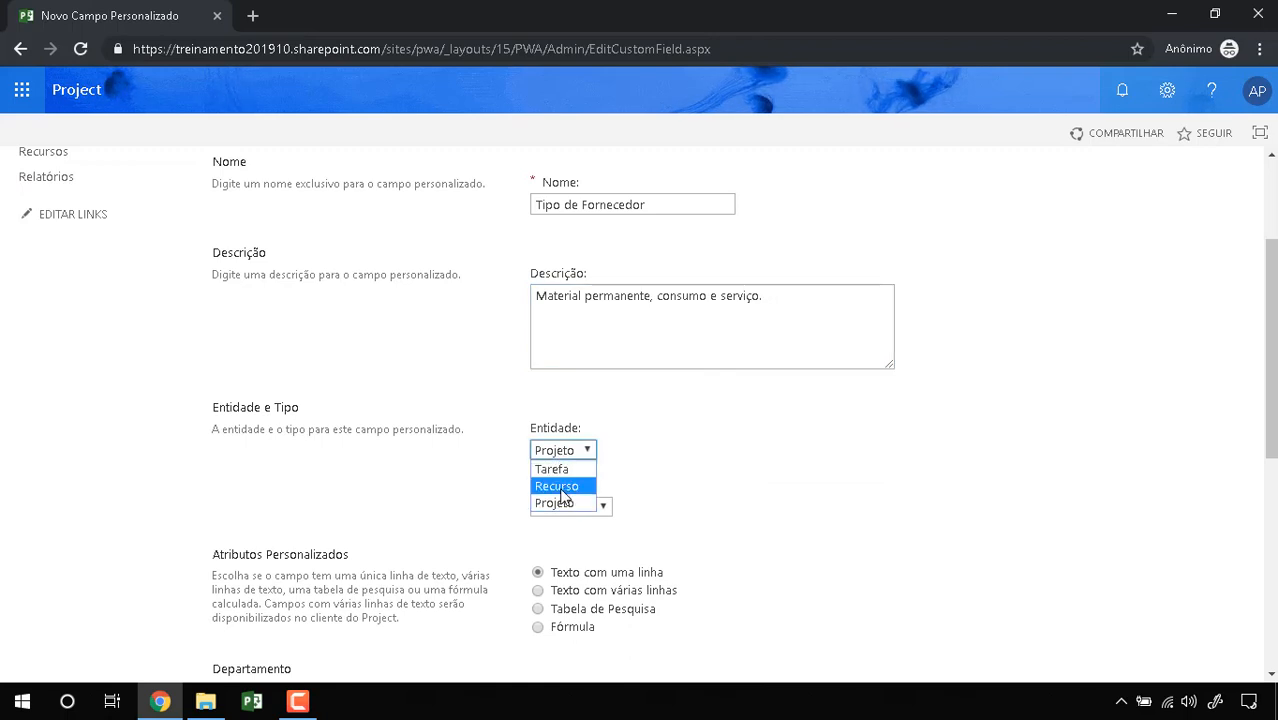
click(557, 487)
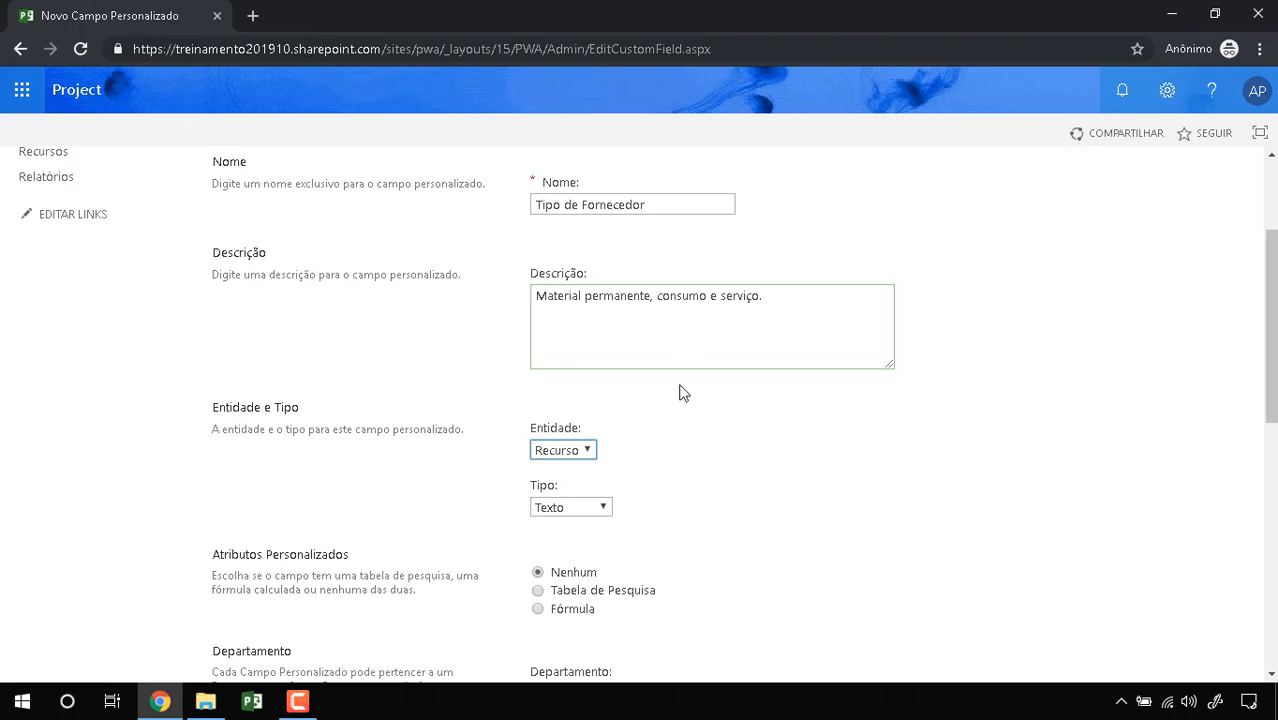
click(581, 510)
click(582, 510)
- Have the field take its values from the Tipo de Fornecedor lookup table
scroll(595, 507, down, 3)
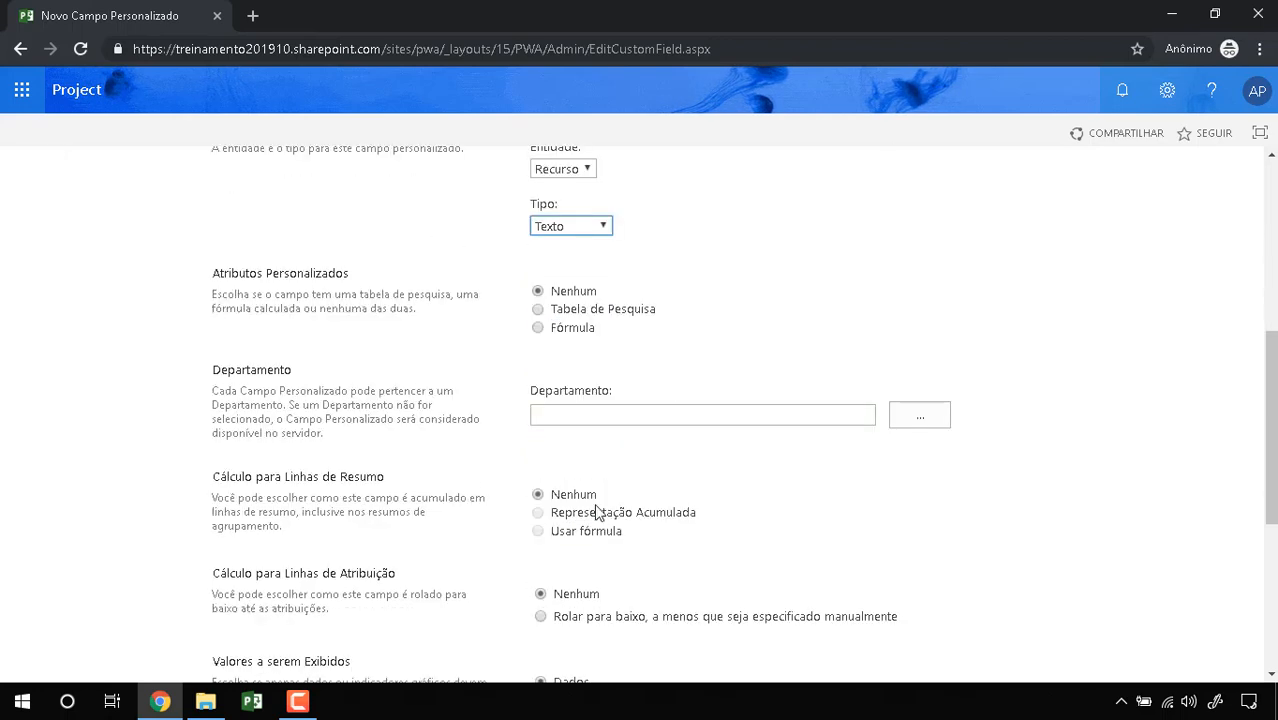
click(538, 311)
click(731, 312)
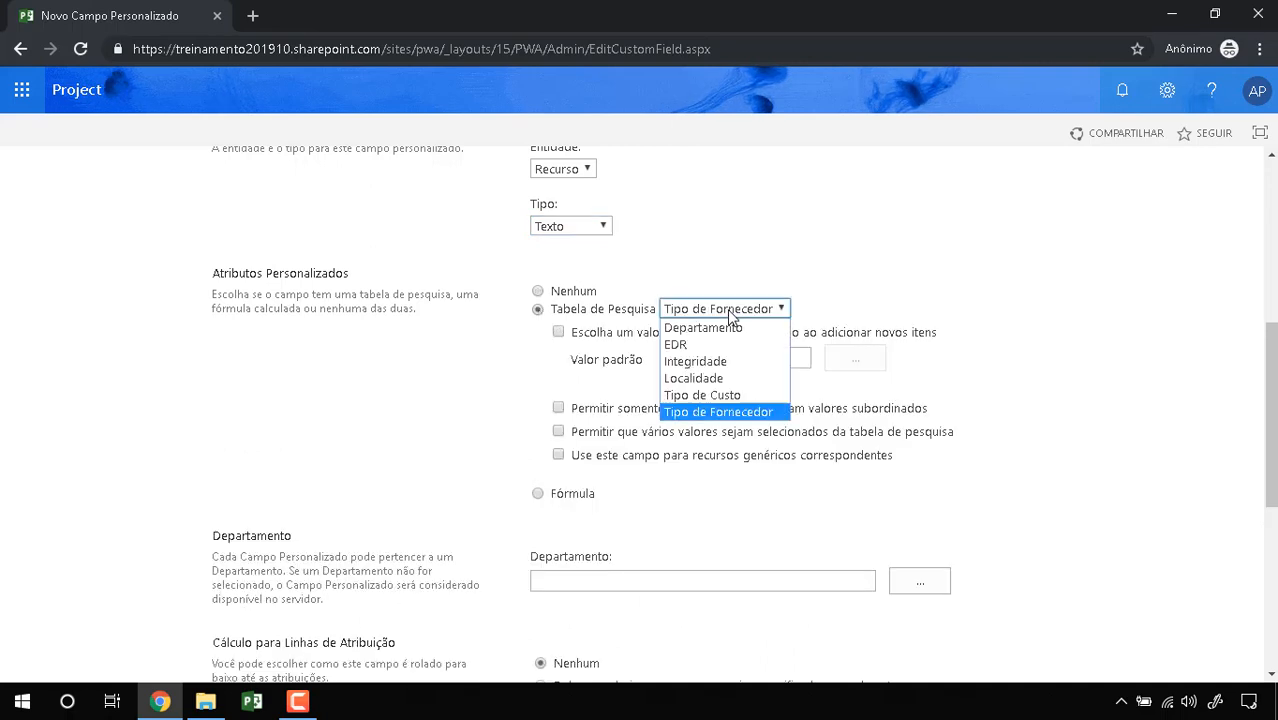
click(779, 418)
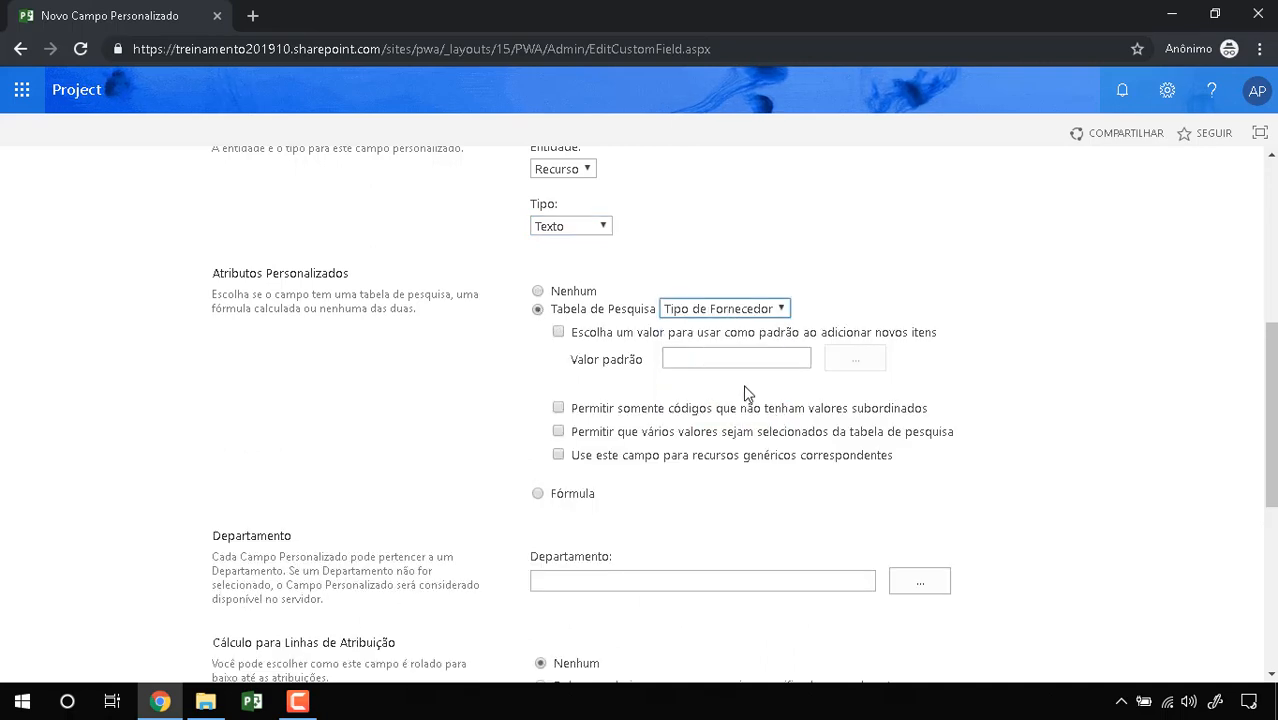
- Enable a default value for new items, choose Serviço as that default, and save the custom field
click(558, 333)
click(853, 362)
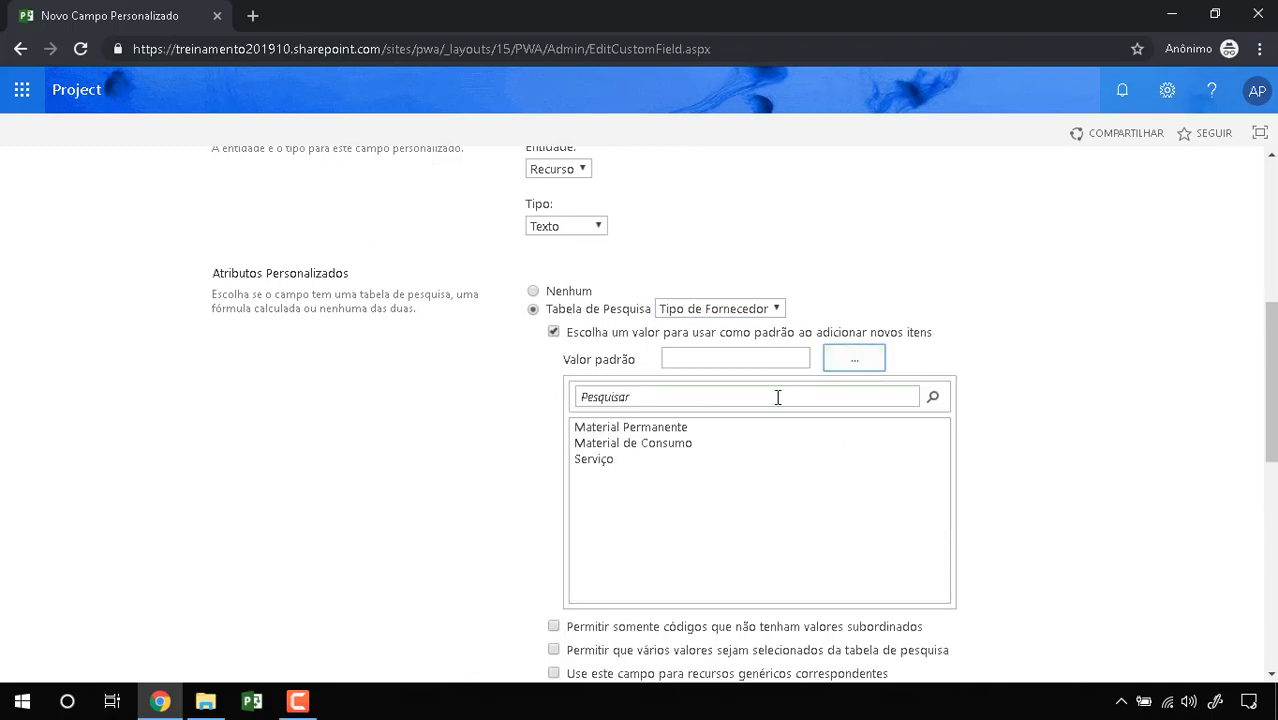
click(595, 458)
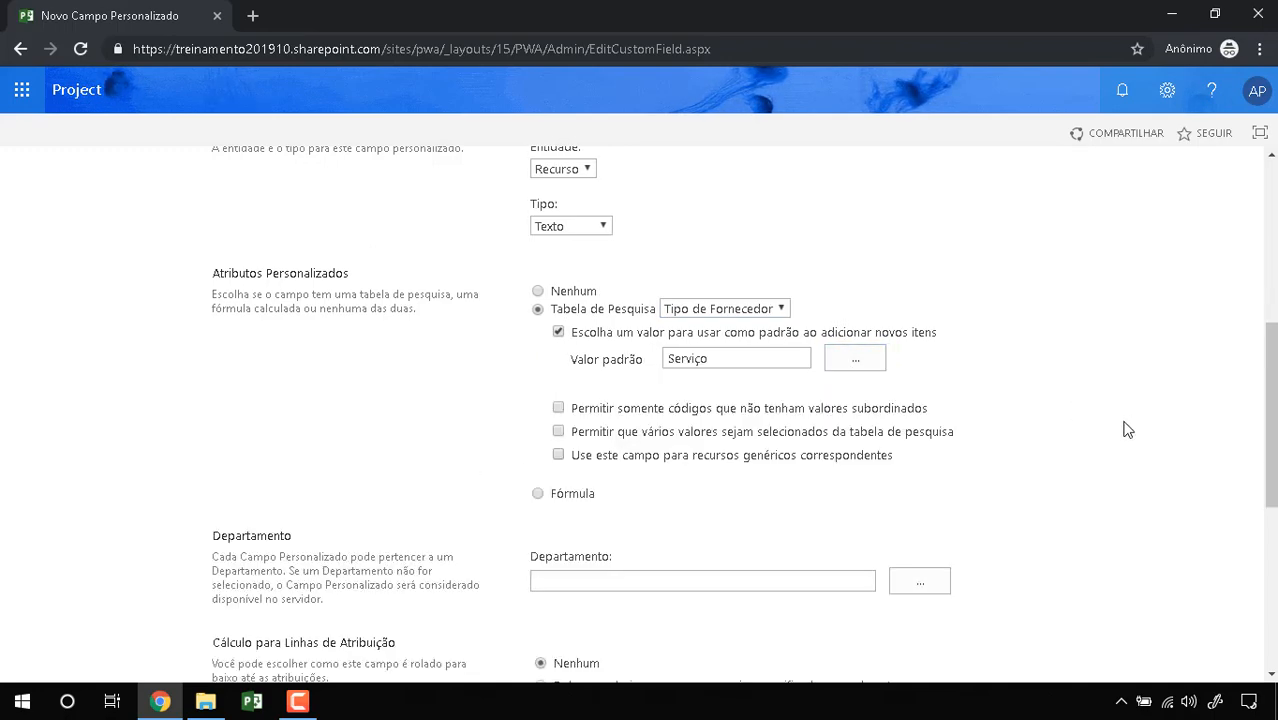
scroll(1127, 430, down, 5)
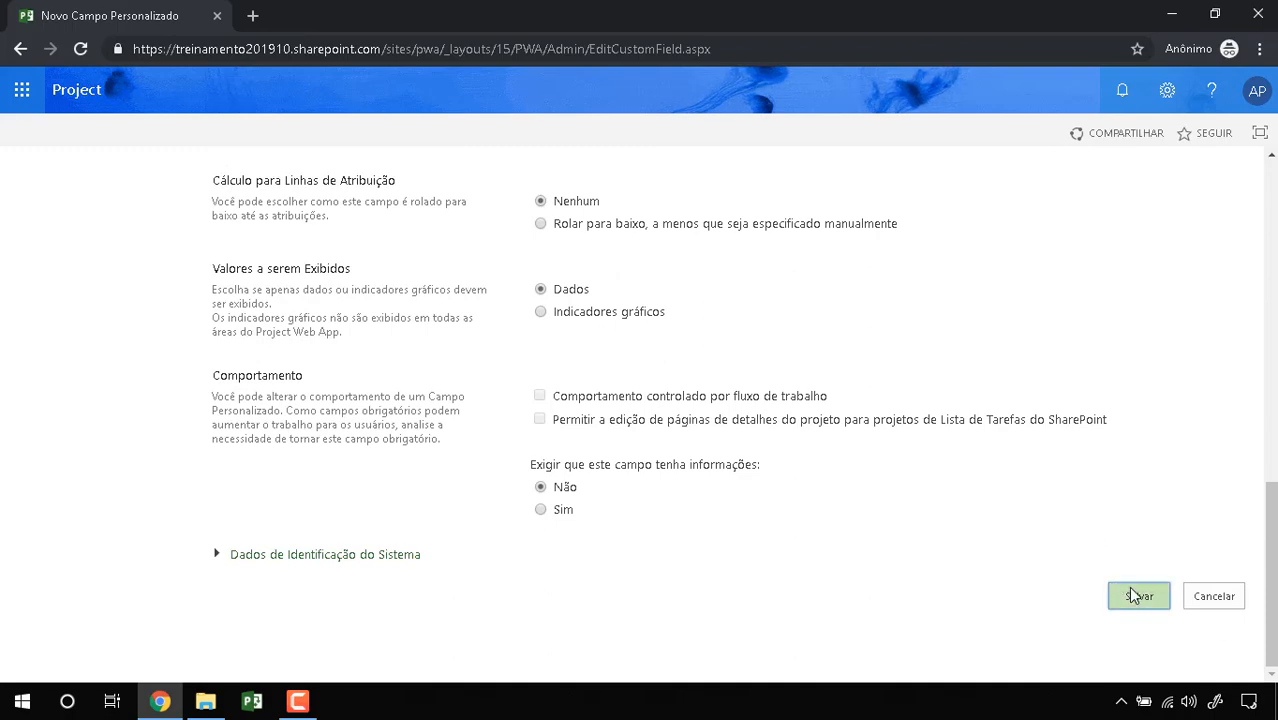
click(1133, 596)
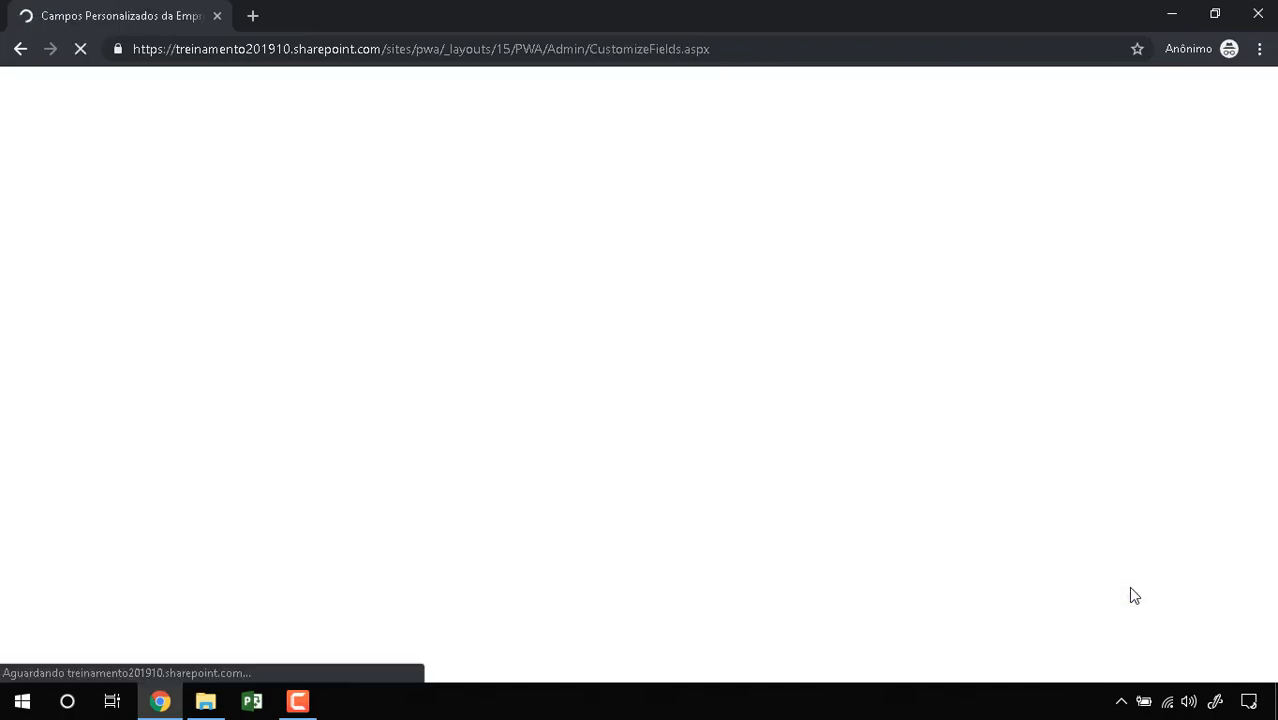